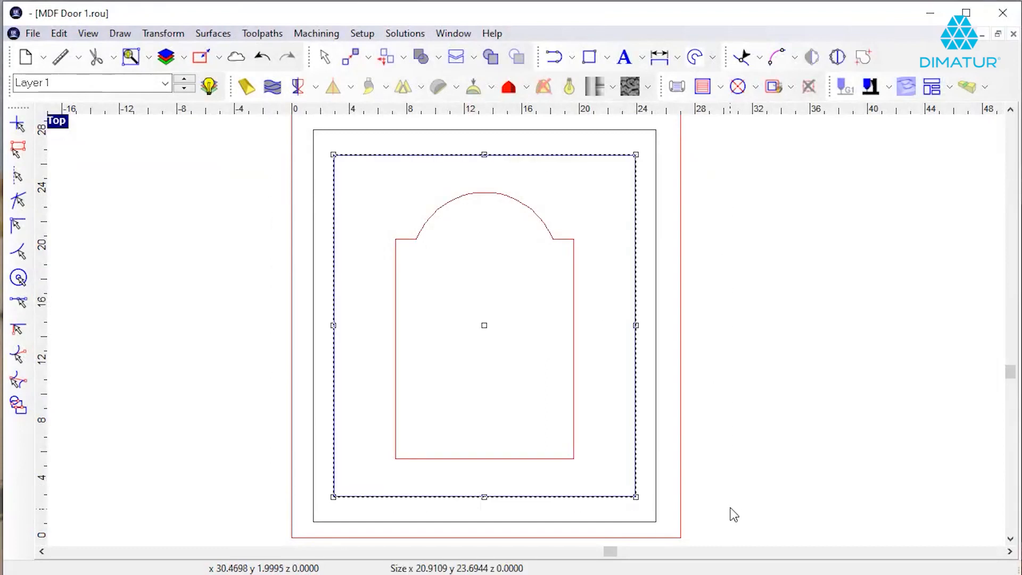
Step: Create a Hatch Fill on the selected door contours with the 1/4" End Mill for Fill and Amana RC-2490 for Clean, both 0.5 deep
click(702, 86)
click(733, 266)
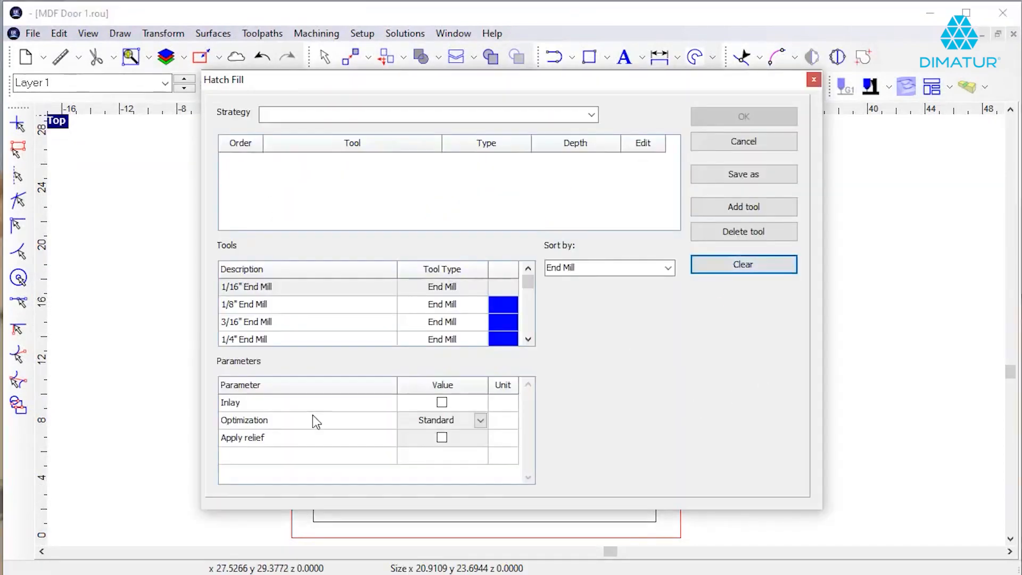
double_click(241, 341)
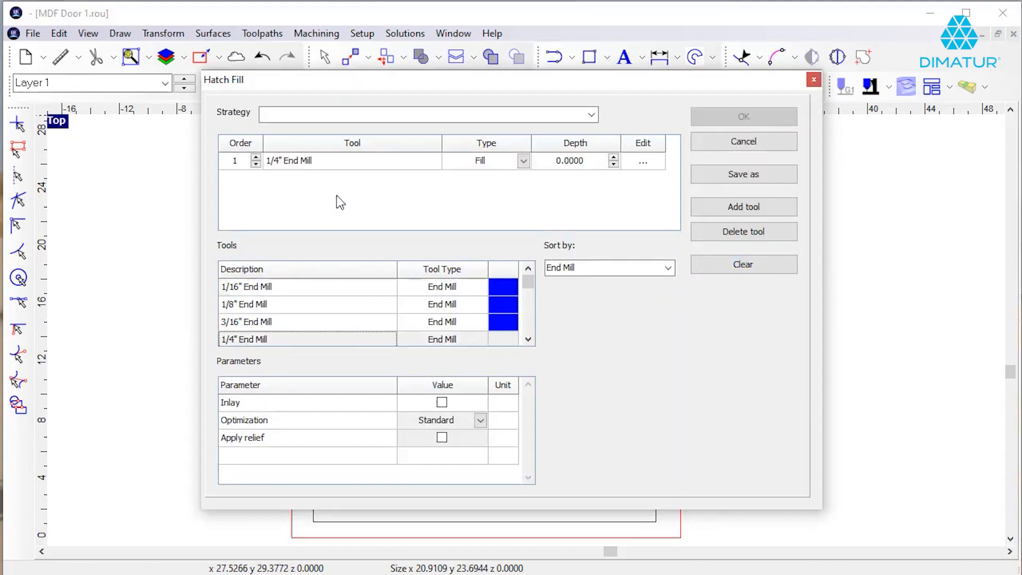
click(669, 267)
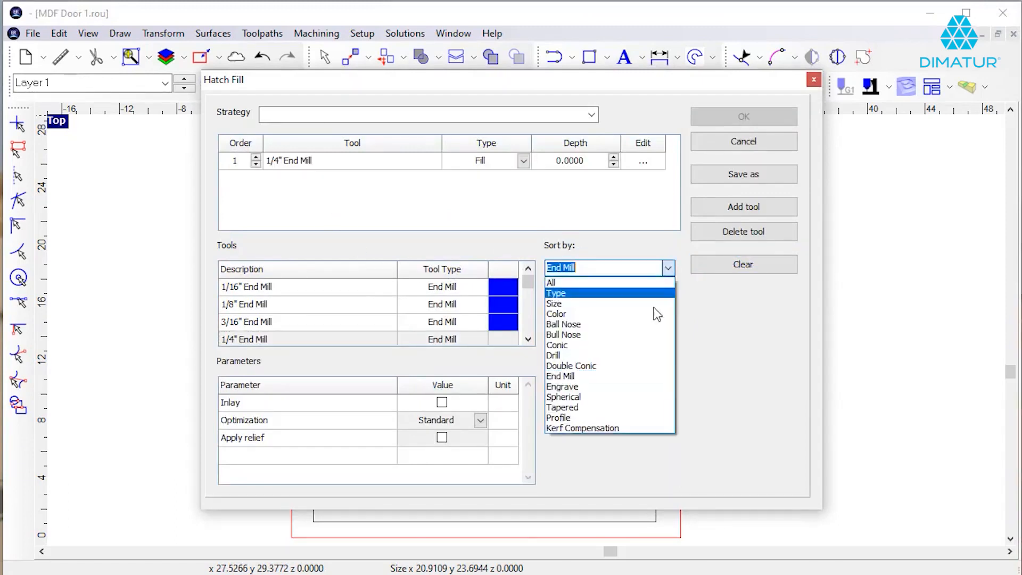
click(601, 416)
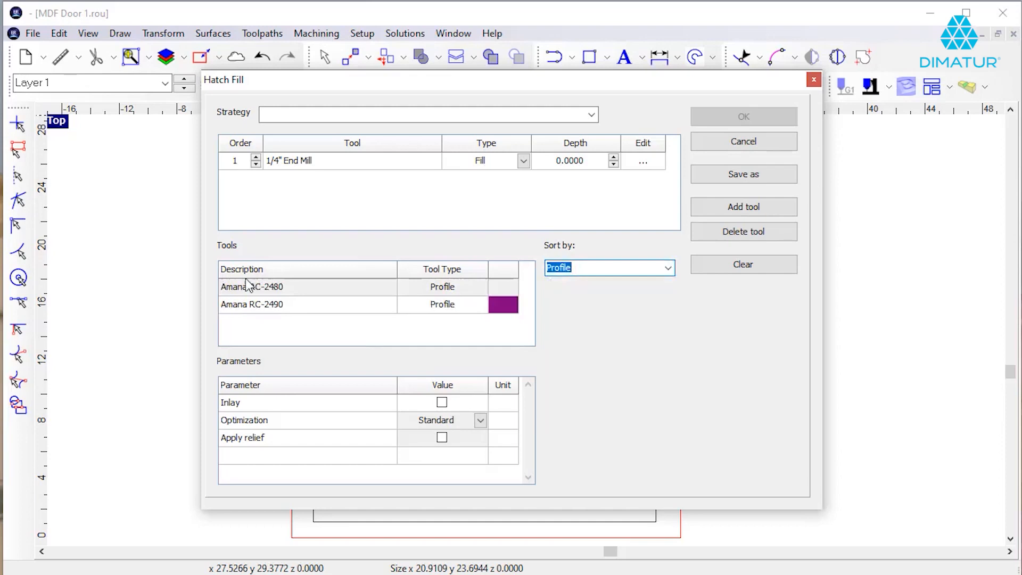
double_click(248, 307)
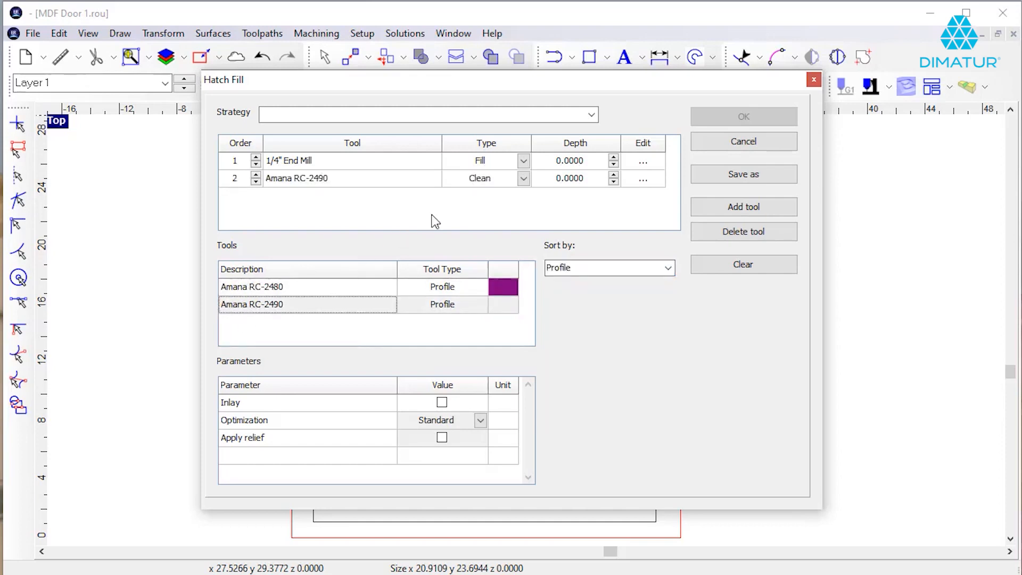
click(613, 158)
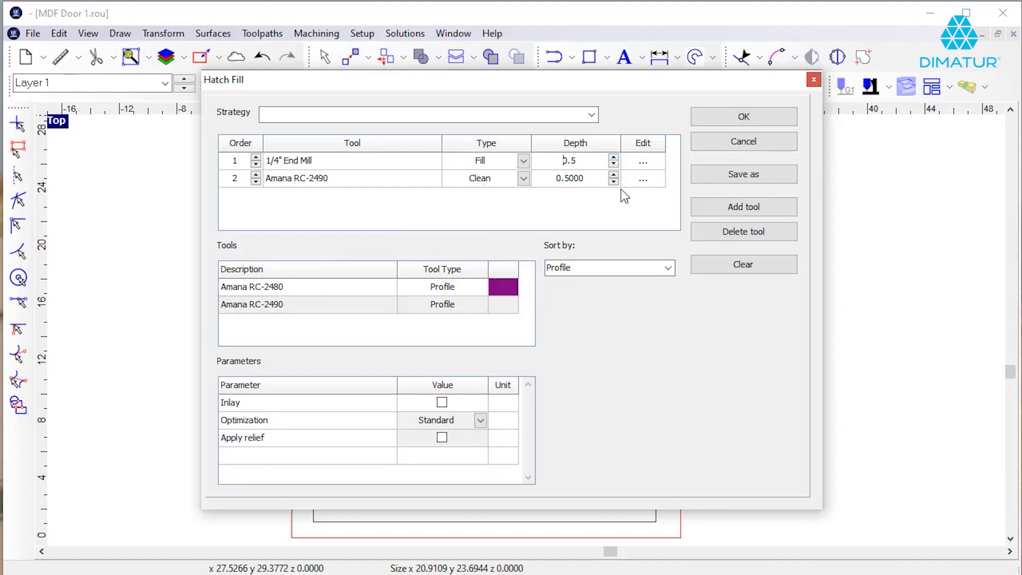
click(743, 118)
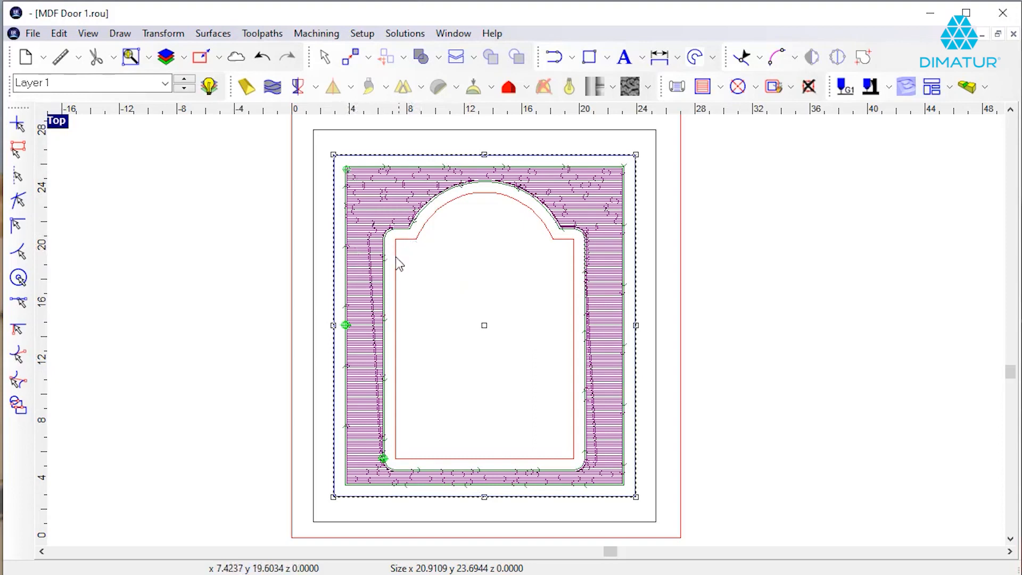
Step: Run a shaded 3D simulation of the toolpaths at 70 dpi, using the outer door rectangle as the mask
click(415, 130)
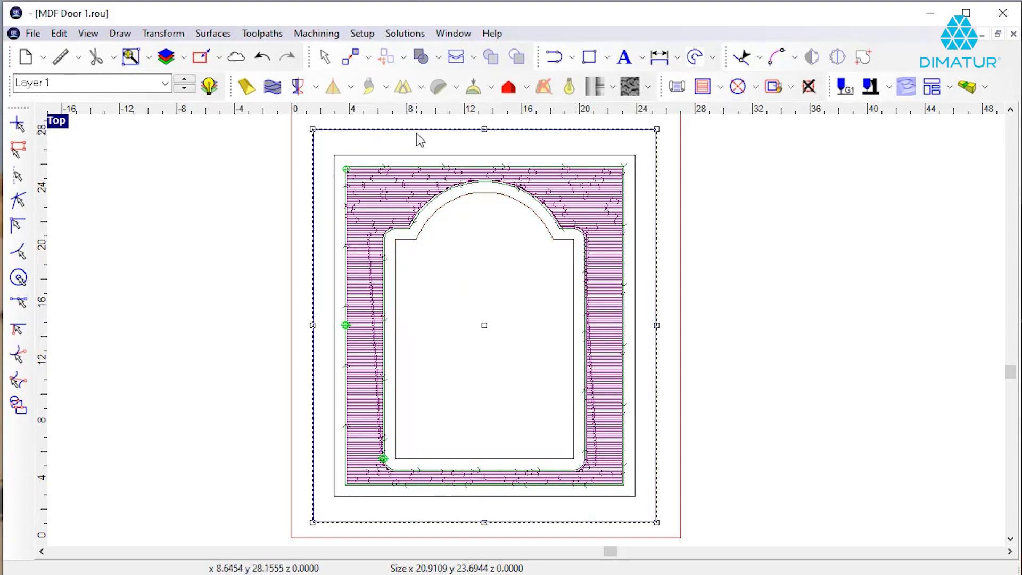
click(973, 91)
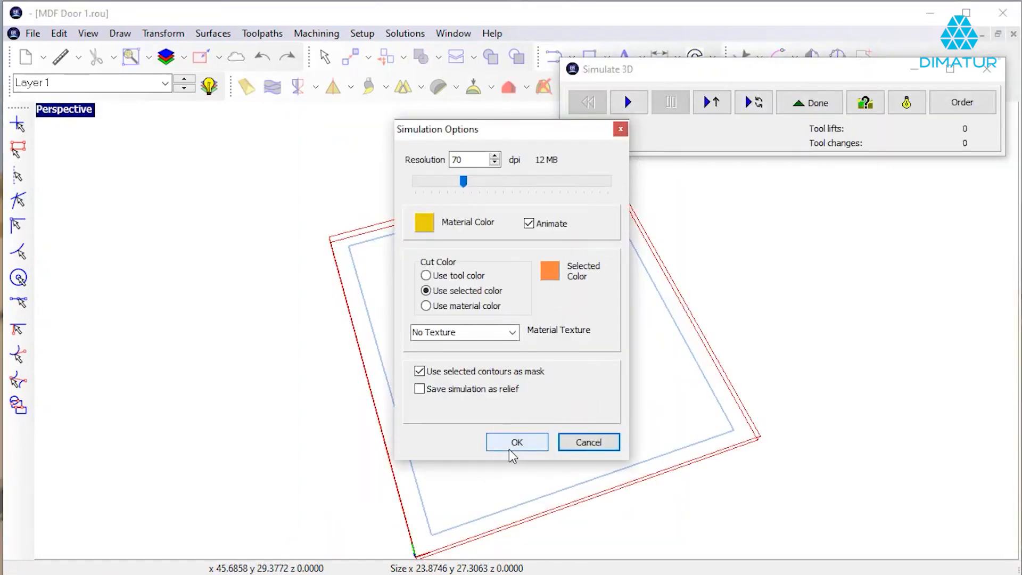
click(513, 444)
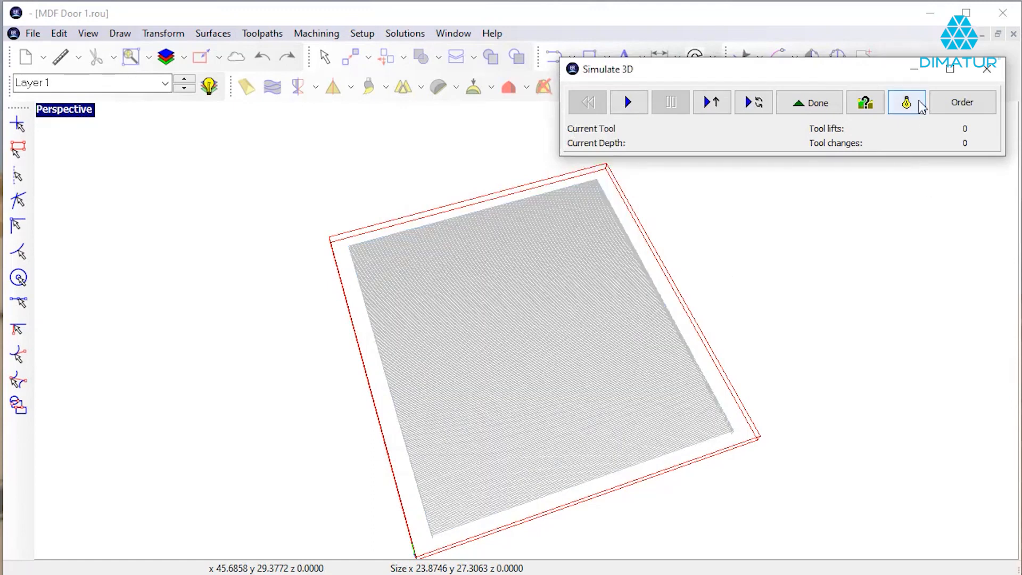
click(911, 103)
click(628, 102)
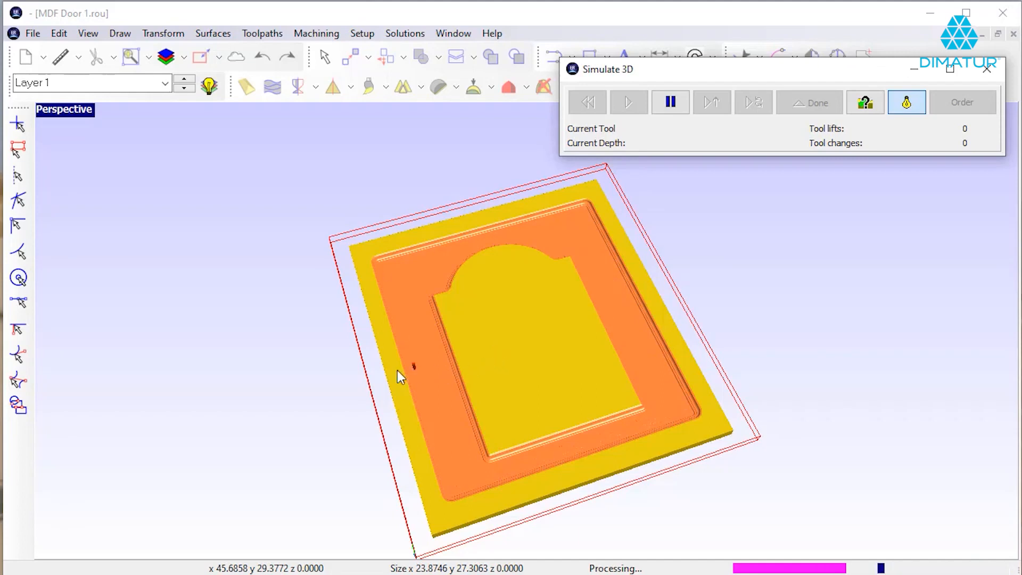
Step: Examine the simulated door's frame corners and arched panel corners for the cut profile, and close the simulation
middle_drag(379, 353, 702, 373)
mouse_move(391, 396)
middle_down()
mouse_move(523, 365)
mouse_move(649, 362)
middle_up()
middle_drag(429, 428, 500, 399)
scroll(522, 438, up, 7)
middle_drag(687, 440, 735, 445)
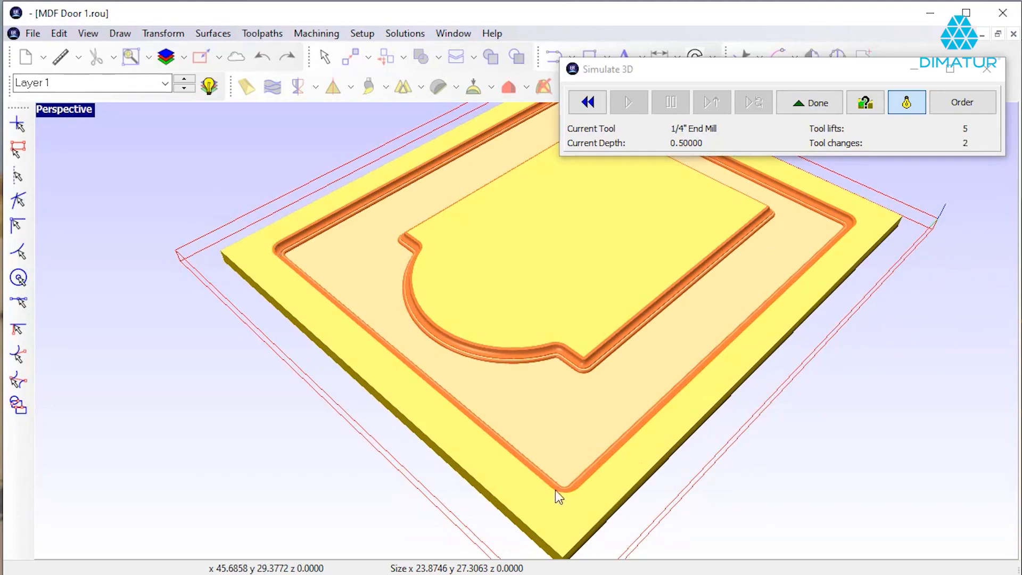
scroll(558, 450, up, 5)
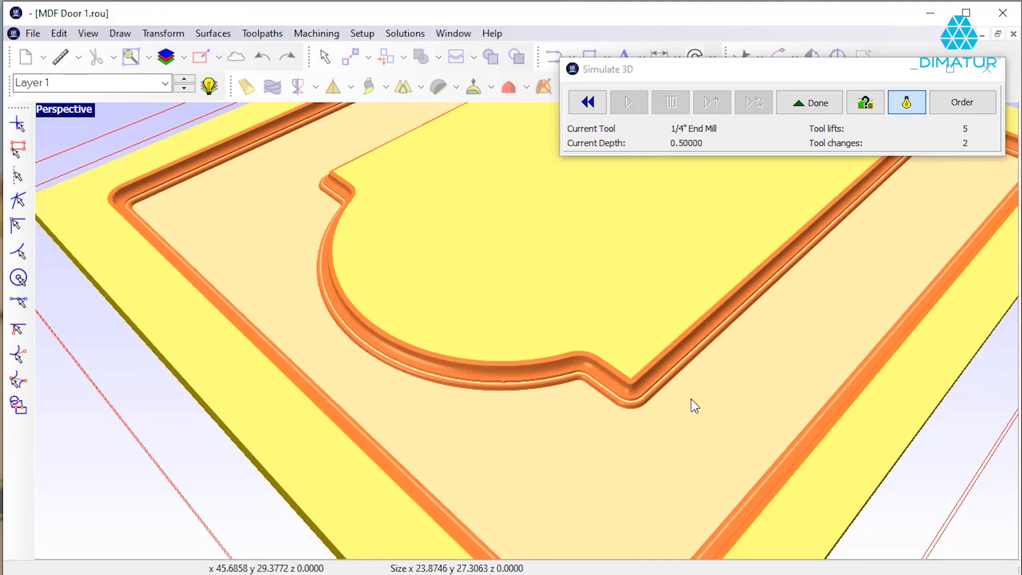
middle_drag(704, 425, 532, 391)
scroll(567, 386, up, 3)
middle_drag(549, 438, 581, 367)
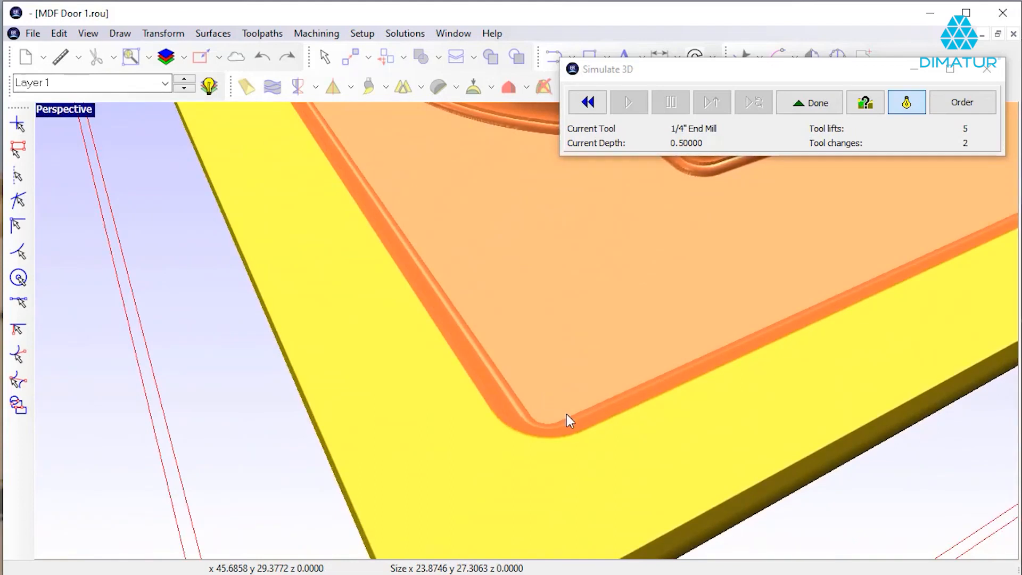
middle_drag(824, 369, 353, 393)
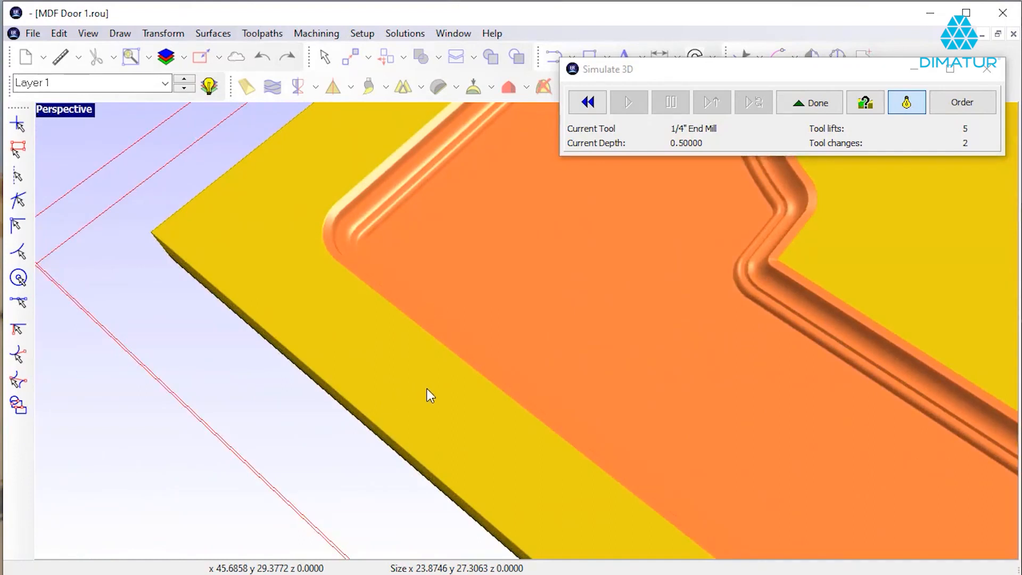
middle_drag(598, 361, 545, 397)
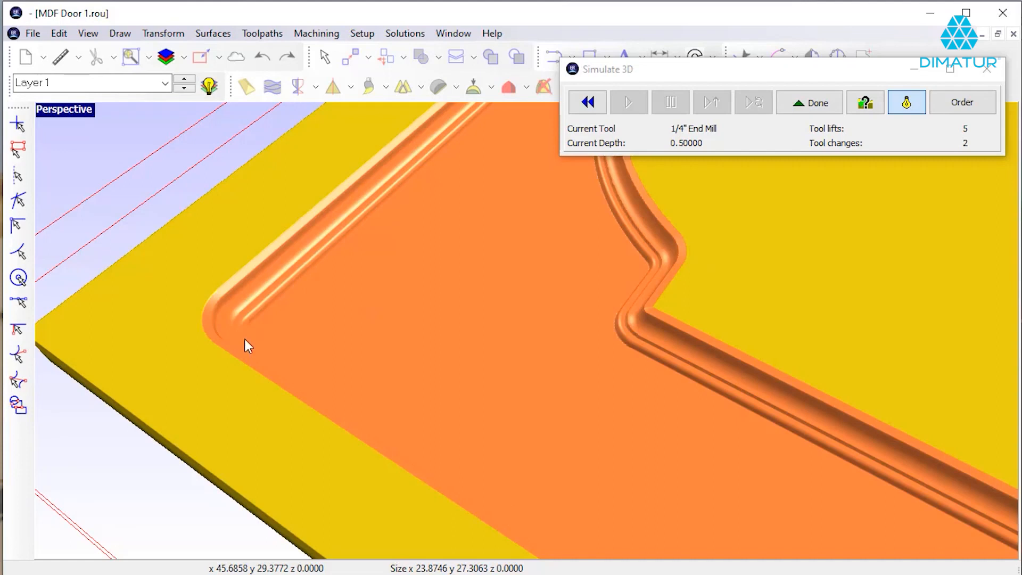
click(798, 104)
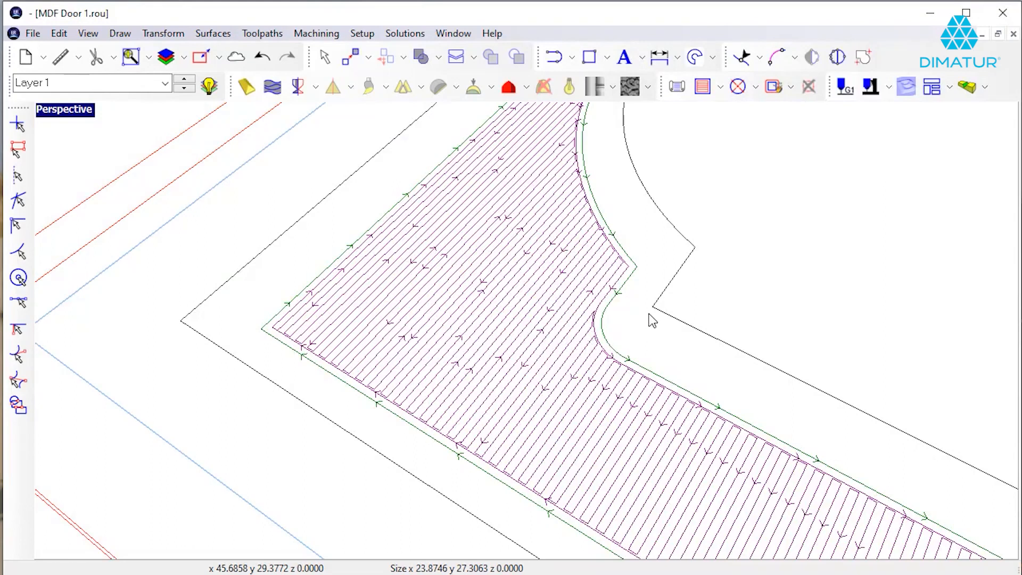
Step: Return from the perspective view to a full-window Top view of the door
scroll(649, 314, down, 3)
middle_drag(649, 314, 512, 350)
mouse_move(660, 372)
middle_down()
mouse_move(383, 370)
mouse_move(549, 378)
middle_up()
middle_drag(655, 396, 686, 382)
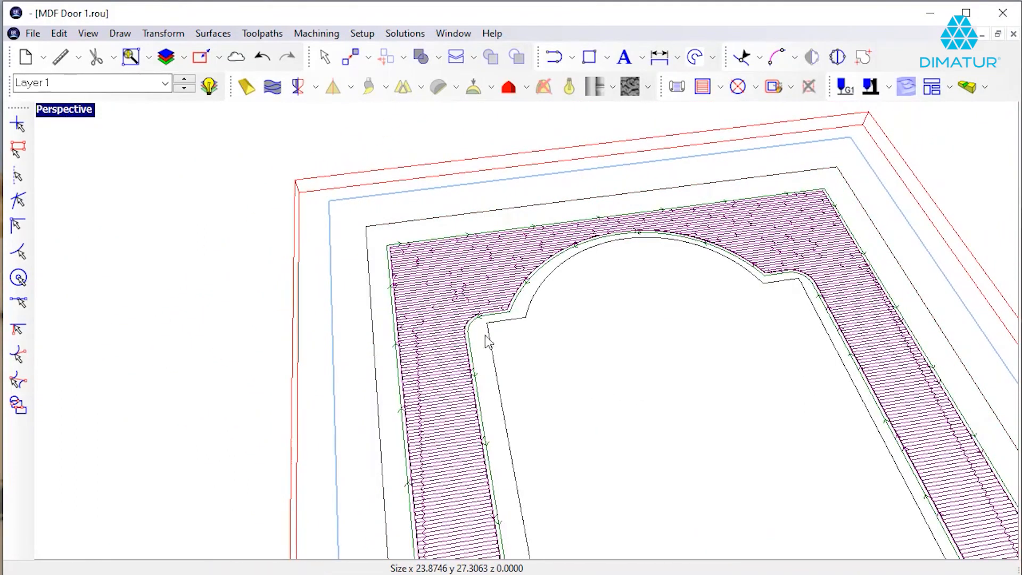
double_click(60, 110)
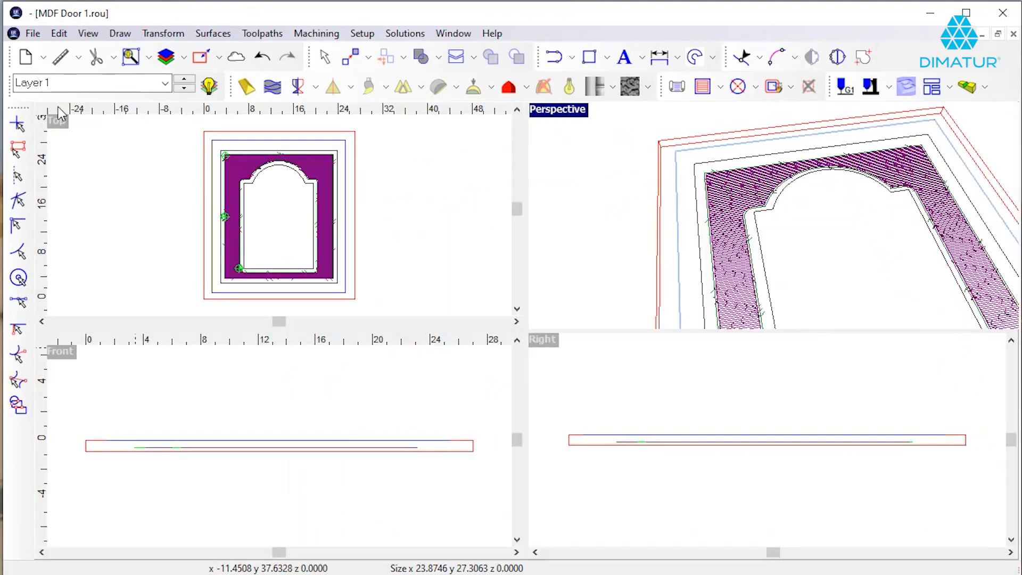
double_click(55, 126)
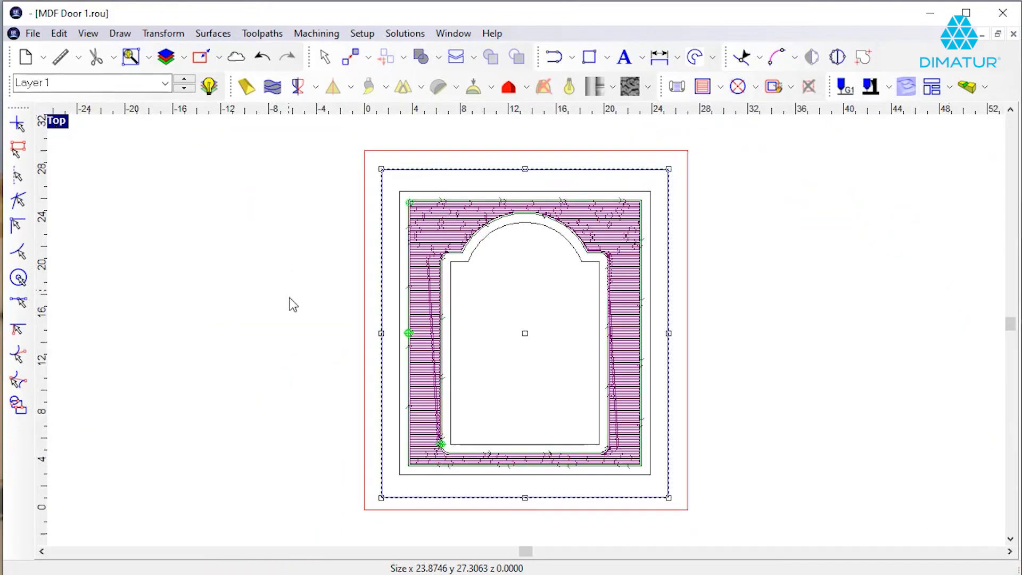
scroll(336, 317, up, 1)
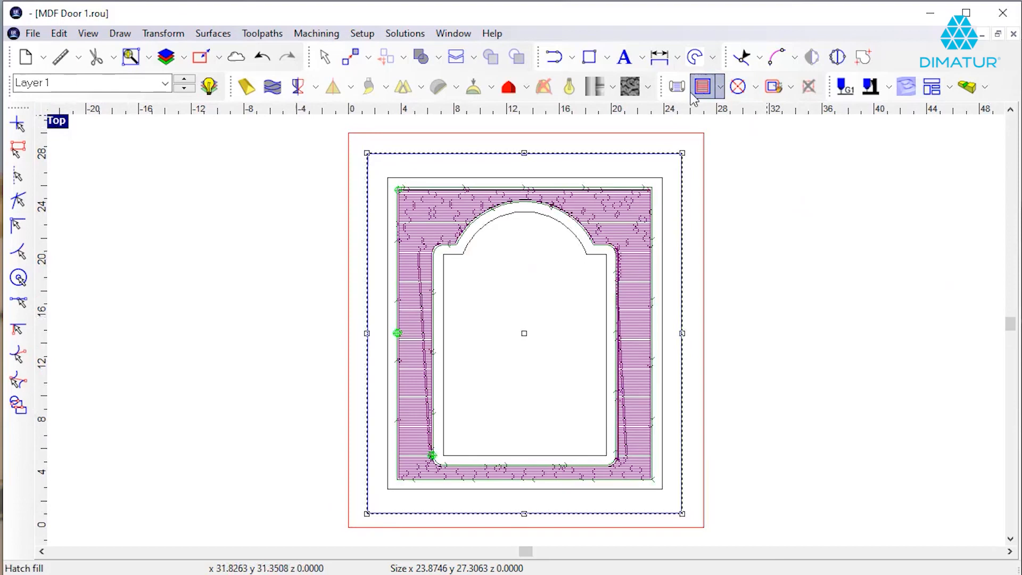
click(704, 87)
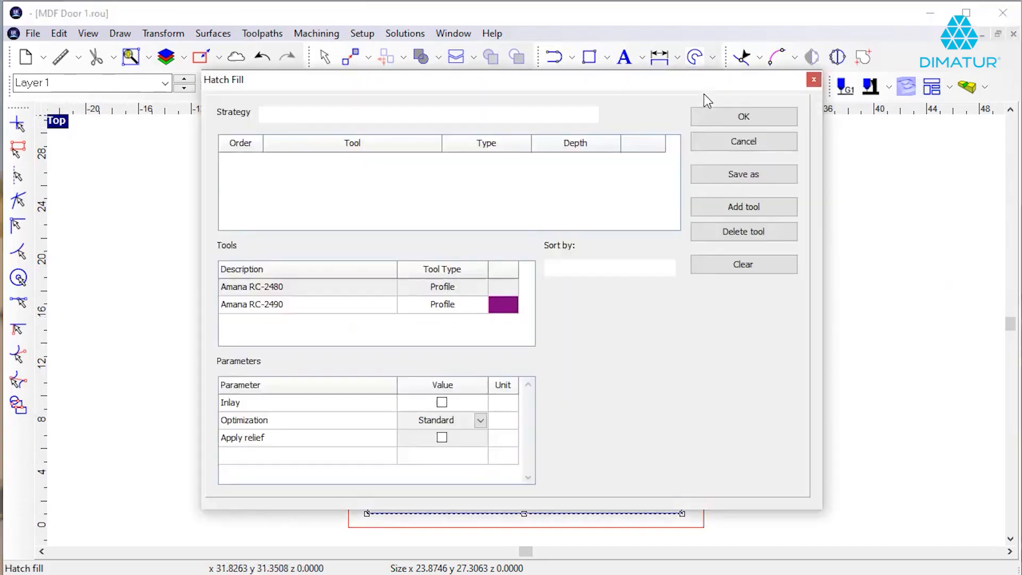
click(716, 268)
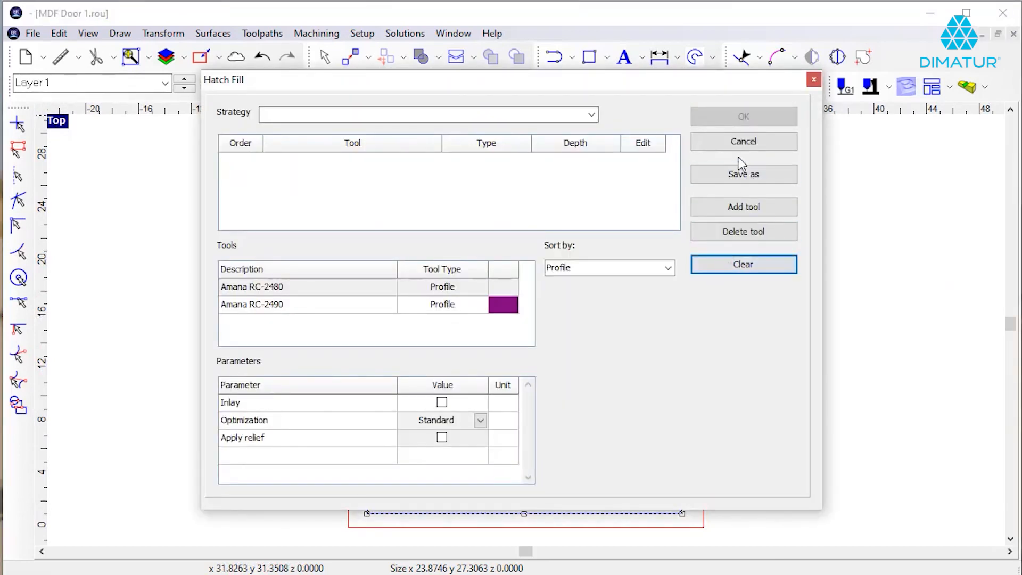
click(742, 142)
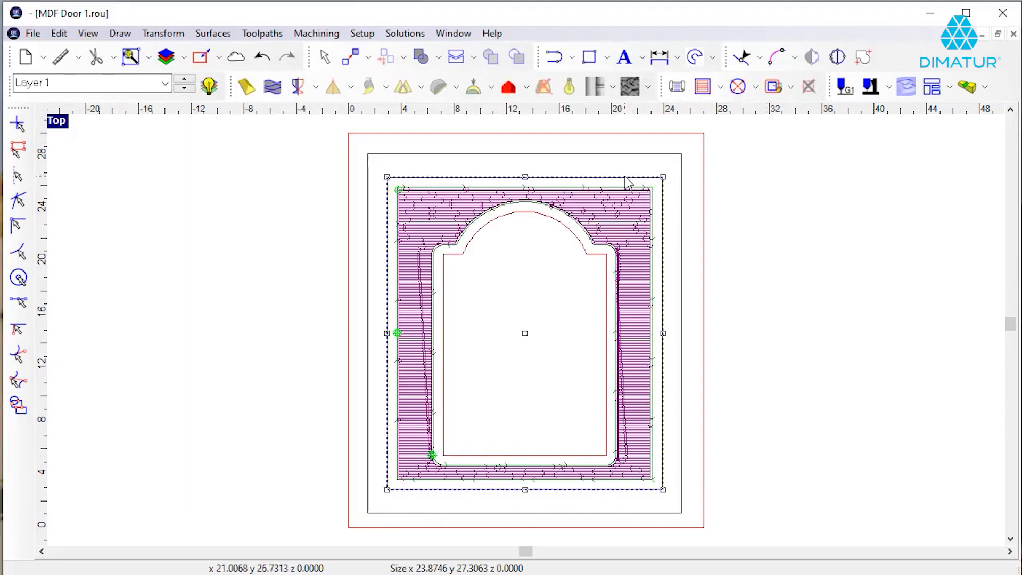
Step: Delete the existing toolpaths from the inner door contours and add the 3/32" Ball End Mill as the Fine tool in their Hatch Fill
click(809, 87)
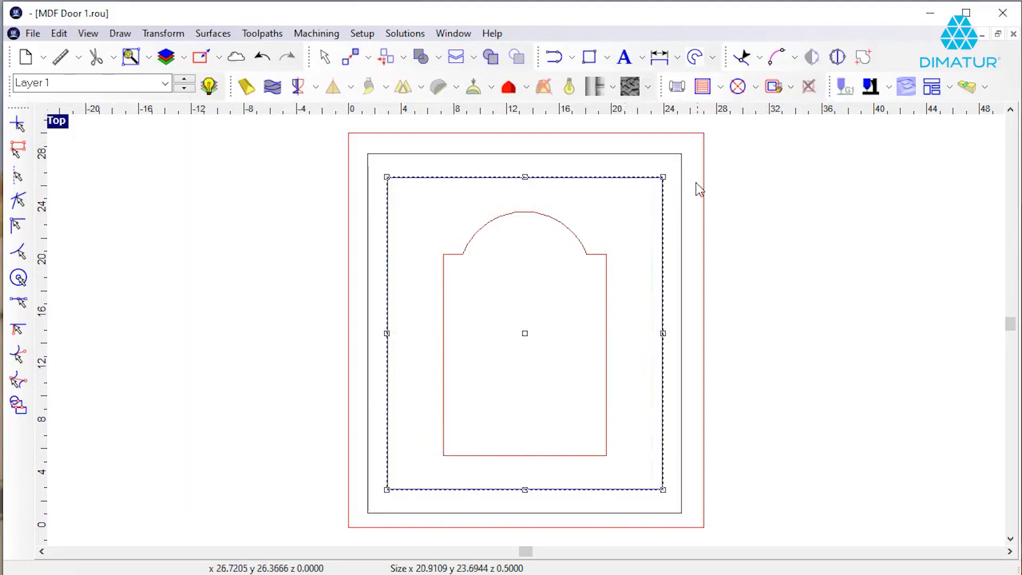
click(701, 94)
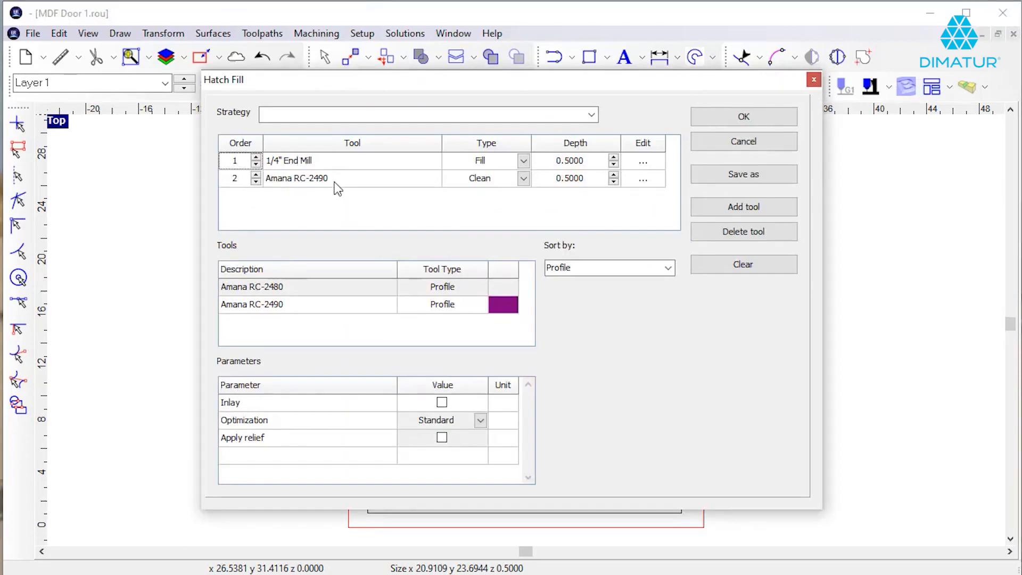
click(670, 269)
click(573, 326)
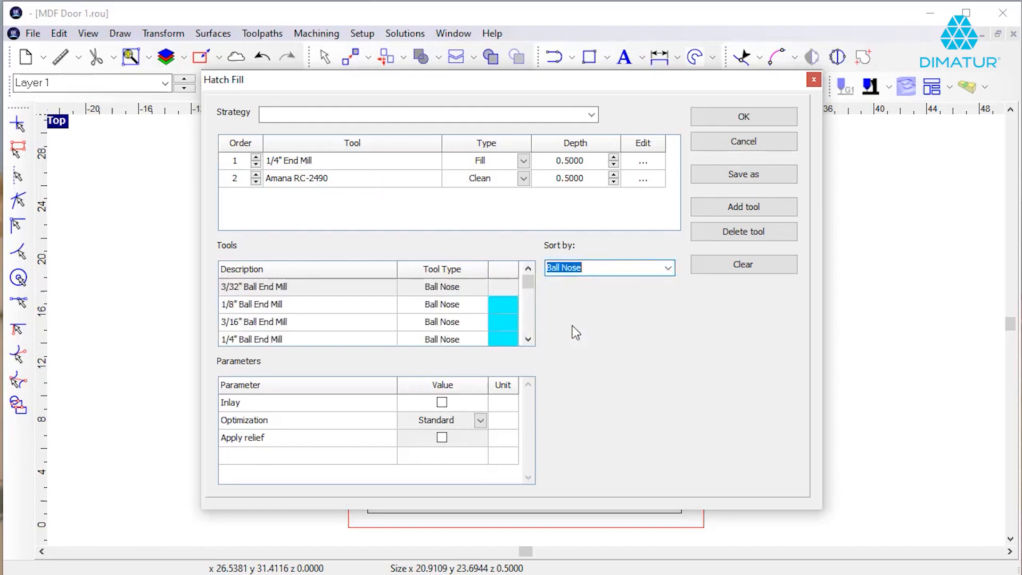
double_click(289, 286)
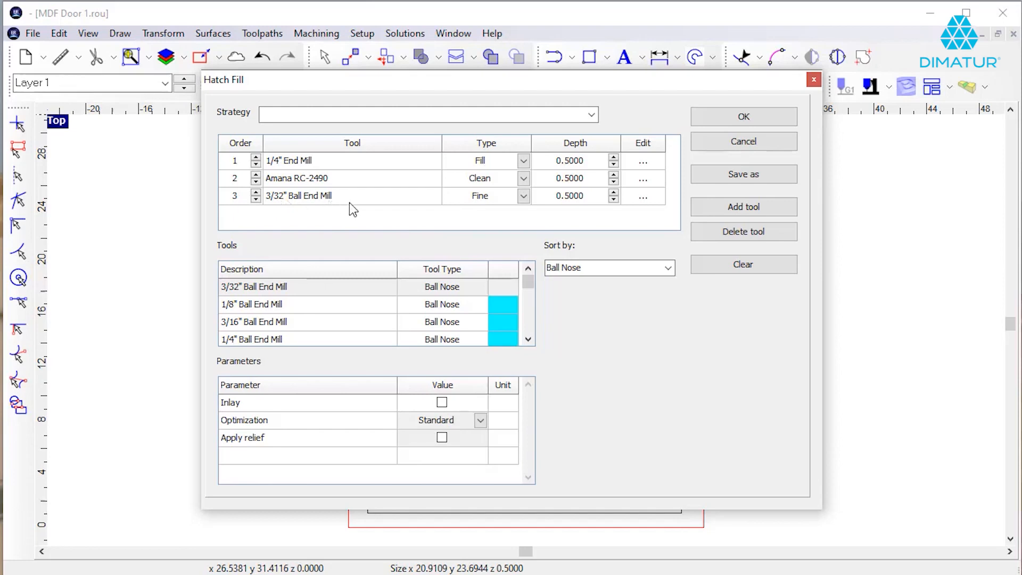
Step: Set the 3/32" Ball End Mill's fill overlap to 80 and generate the Hatch Fill toolpaths
click(643, 197)
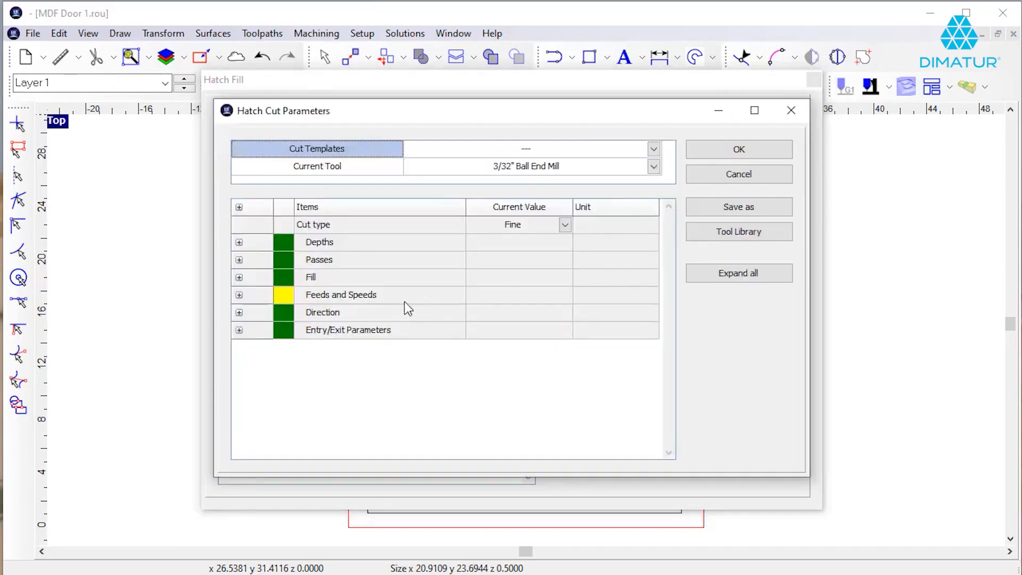
click(239, 276)
click(512, 293)
double_click(512, 293)
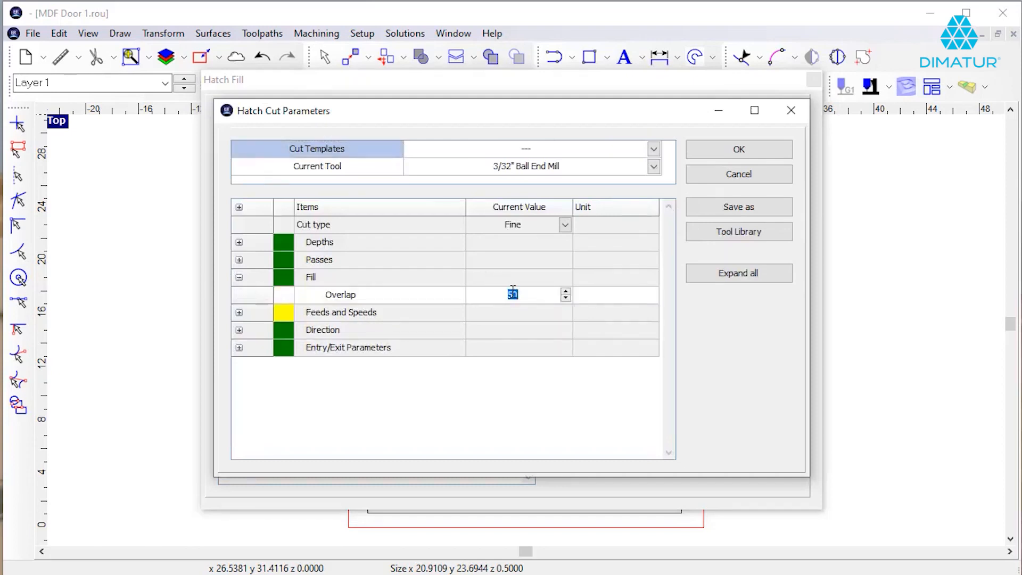
text(80)
key(Return)
click(733, 150)
click(743, 116)
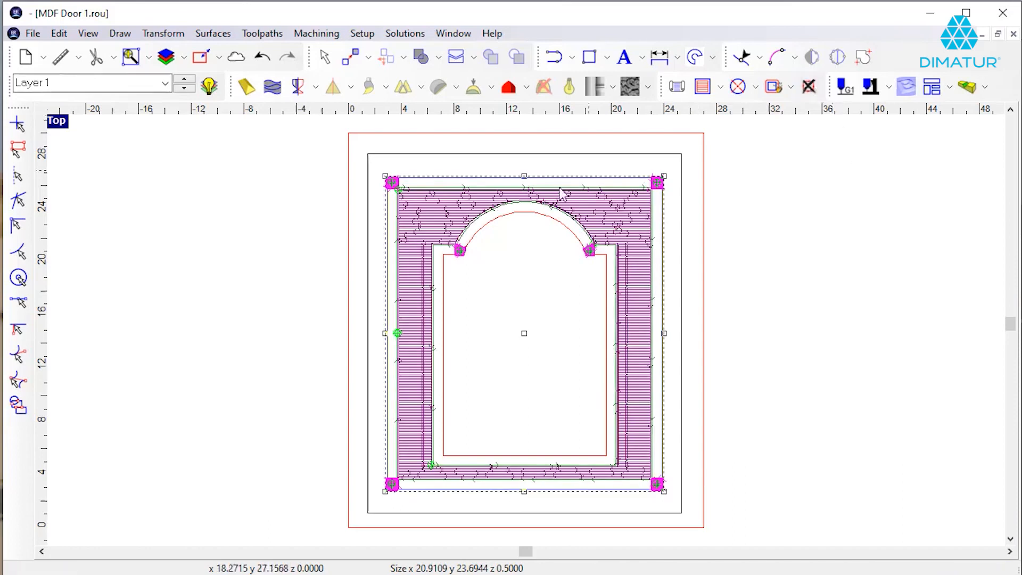
Step: Examine the fine ball end mill toolpaths at the frame's upper corner and at the corner beside the panel's arch
scroll(445, 263, up, 2)
right_click(475, 273)
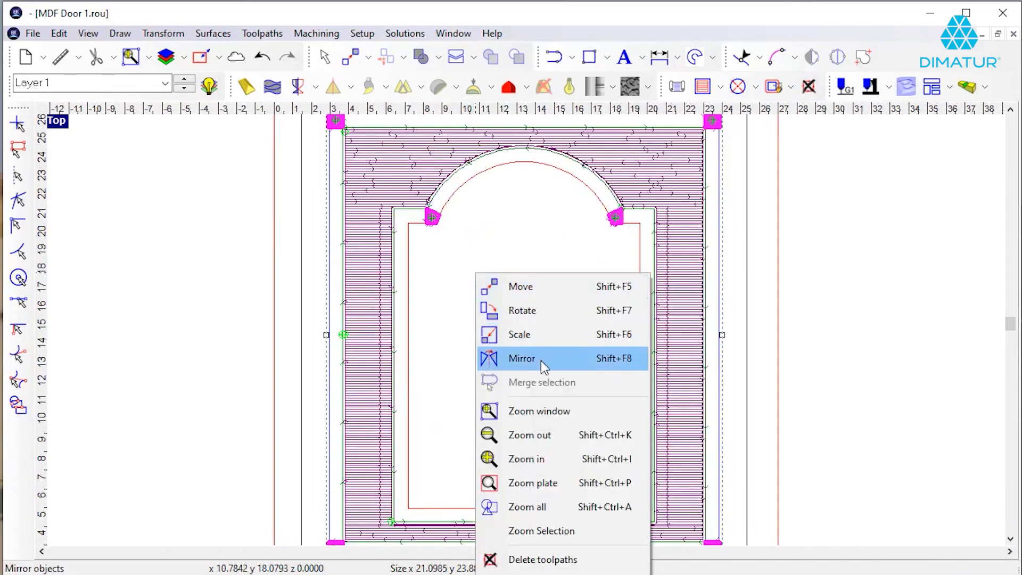
click(433, 279)
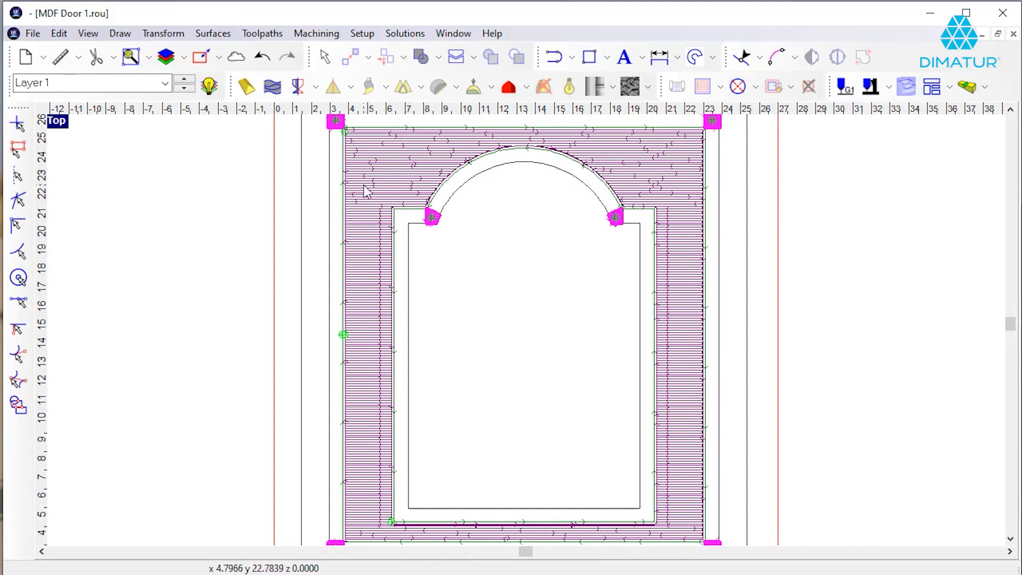
scroll(497, 377, up, 1)
scroll(590, 367, up, 1)
scroll(590, 367, up, 1)
scroll(657, 375, up, 1)
scroll(526, 349, up, 1)
scroll(543, 347, up, 1)
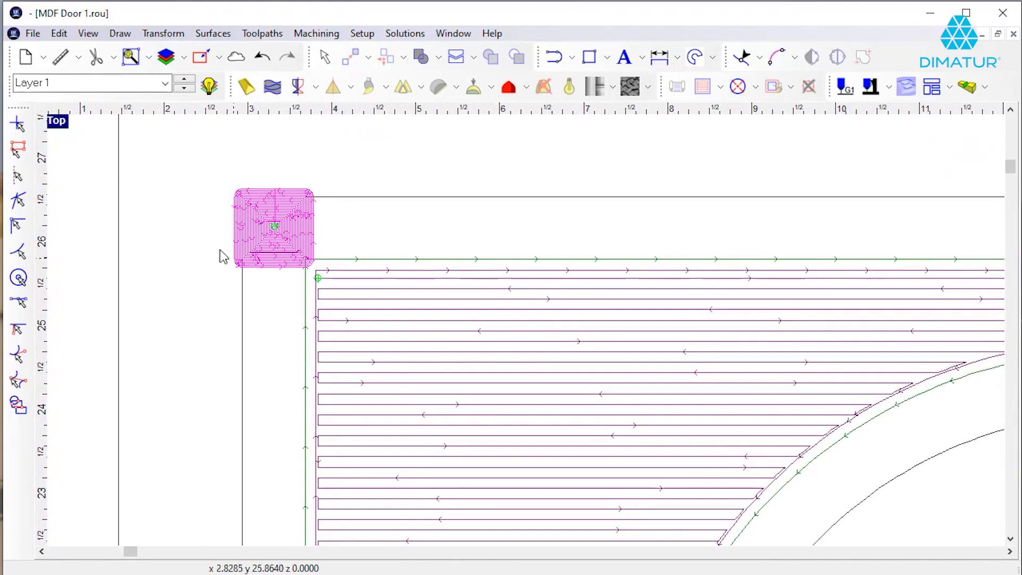
mouse_move(657, 453)
middle_down()
mouse_move(624, 417)
mouse_move(602, 352)
middle_up()
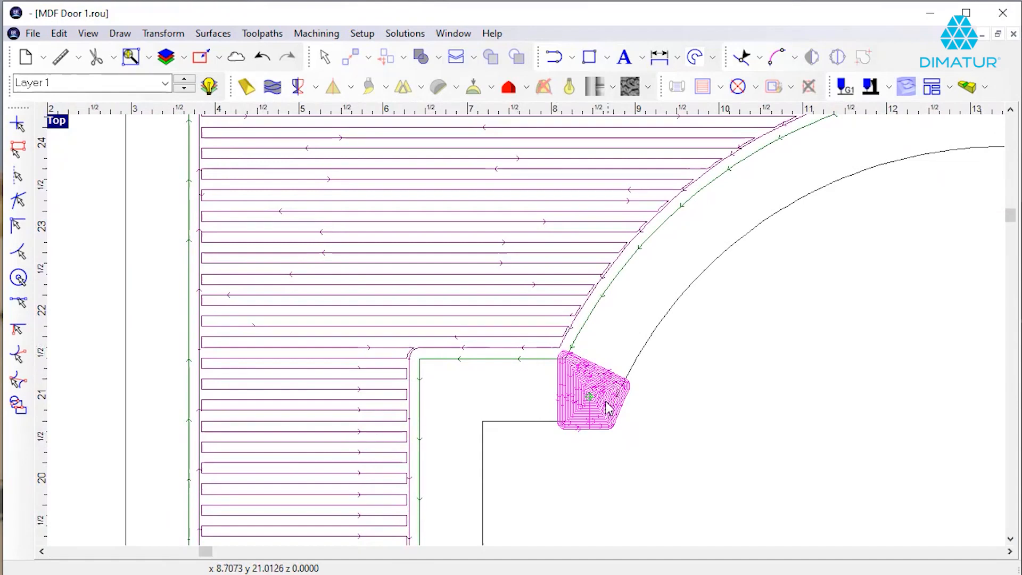
Step: Examine the fine ball end mill passes at the arch corner in Top view and at the frame's upper corner in full-window Perspective view
scroll(588, 421, up, 4)
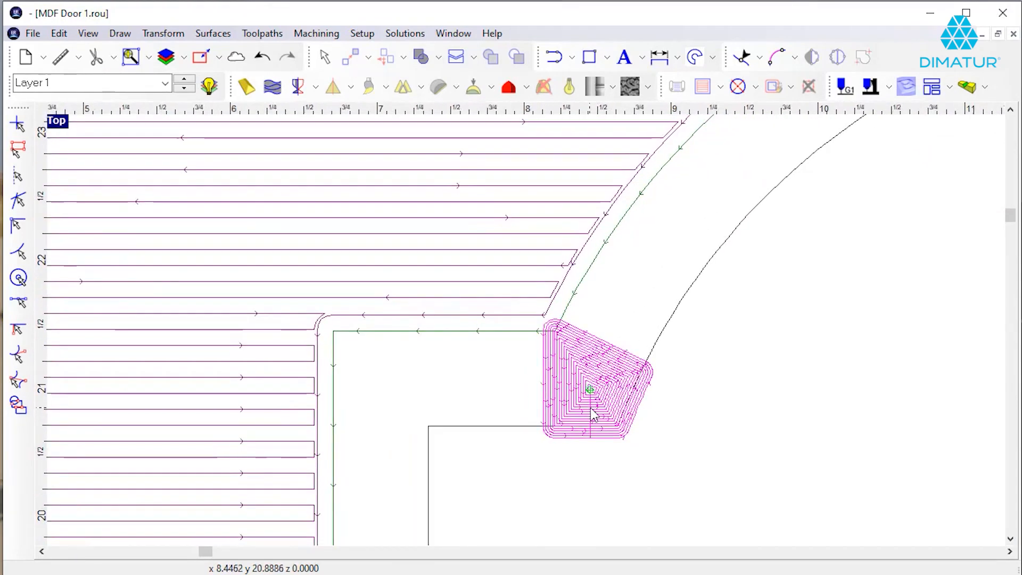
scroll(597, 411, down, 2)
scroll(597, 410, down, 2)
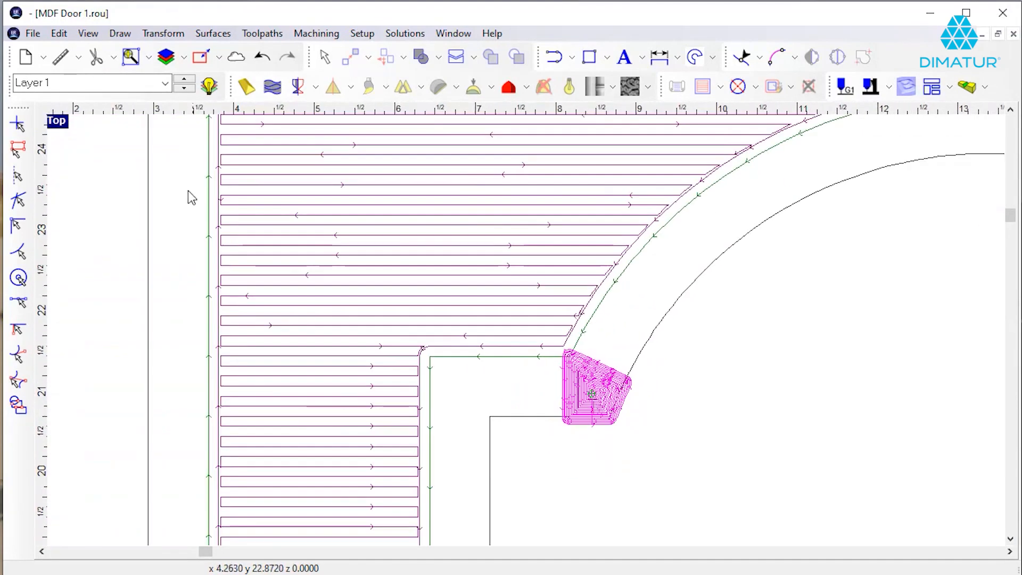
double_click(59, 122)
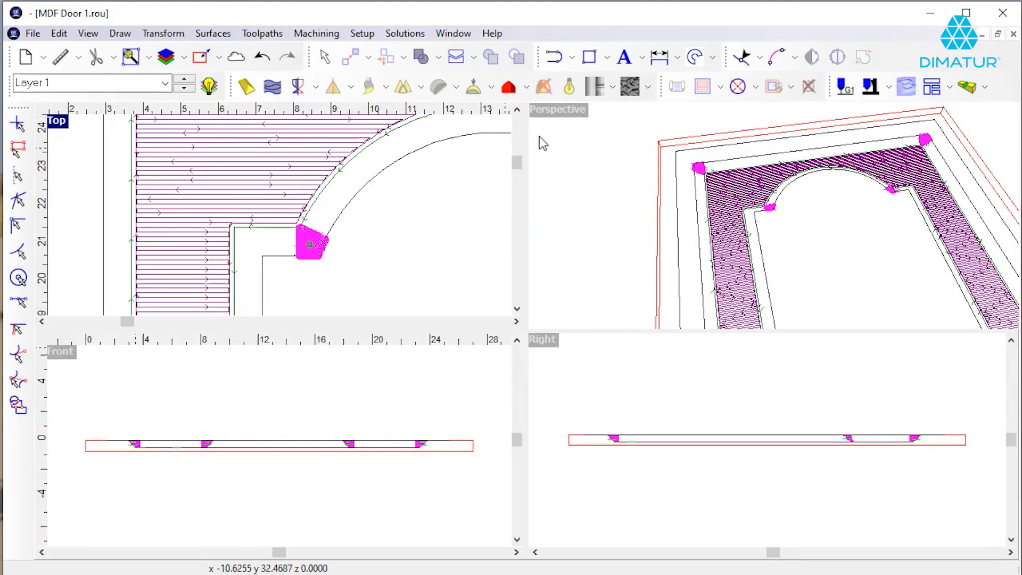
double_click(555, 108)
middle_drag(370, 286, 162, 288)
middle_drag(384, 213, 600, 335)
middle_drag(493, 358, 381, 324)
middle_drag(371, 276, 456, 335)
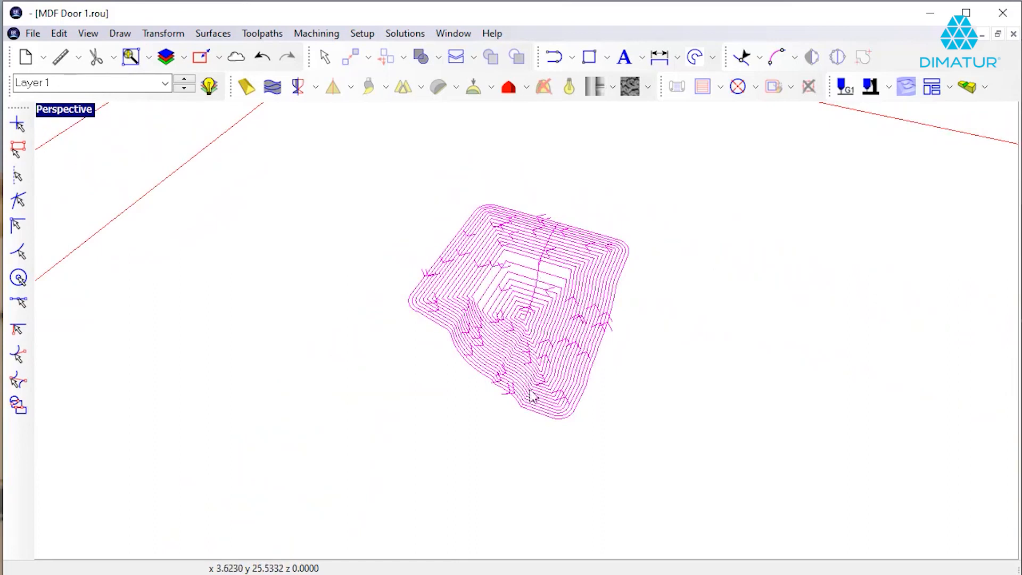
scroll(570, 394, down, 3)
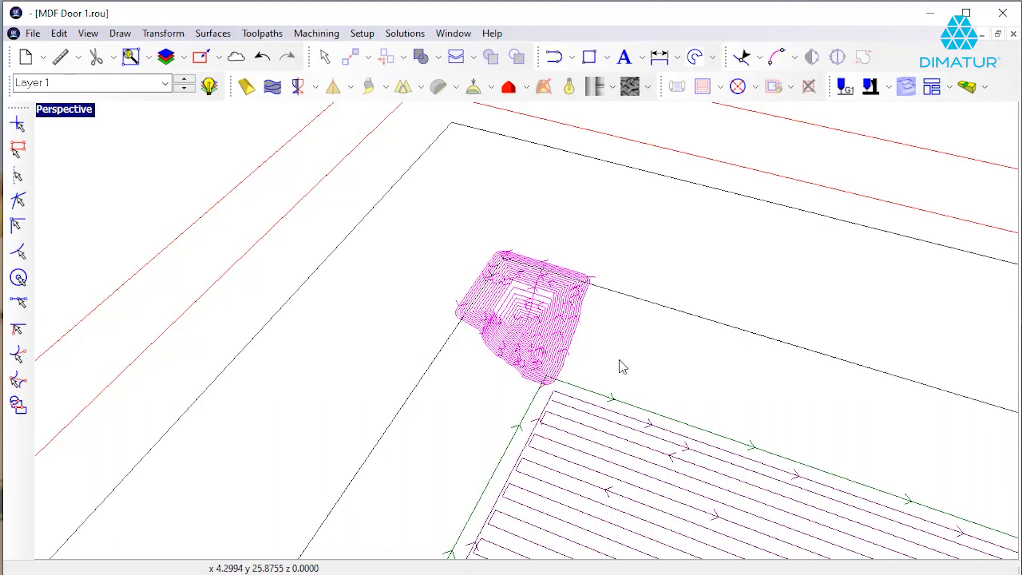
Step: Examine the combined toolpaths across the upper part of the door in perspective, including both corners beside the arch
scroll(656, 397, down, 5)
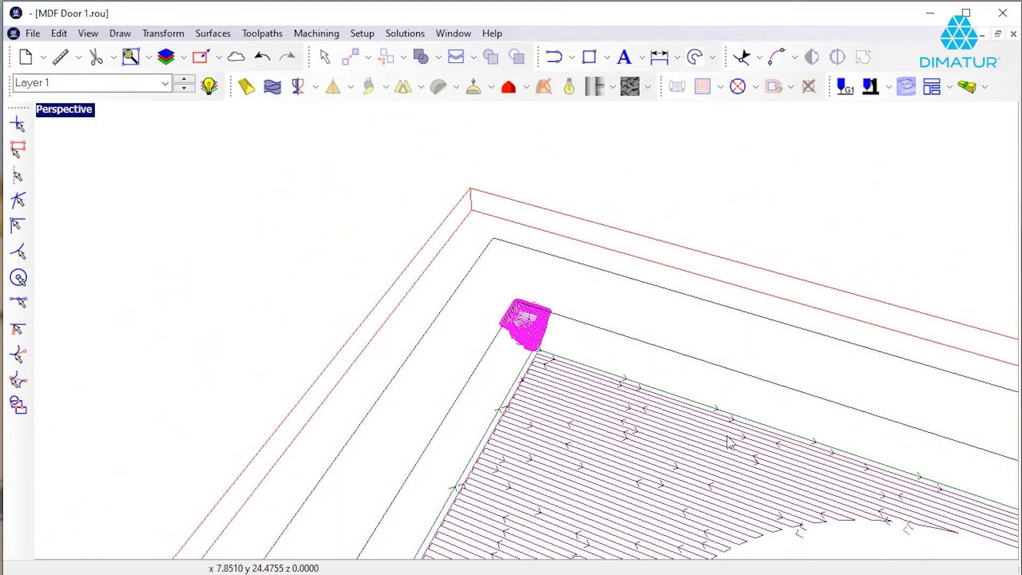
scroll(672, 442, down, 1)
scroll(669, 434, down, 2)
middle_drag(617, 479, 832, 444)
middle_drag(618, 369, 465, 402)
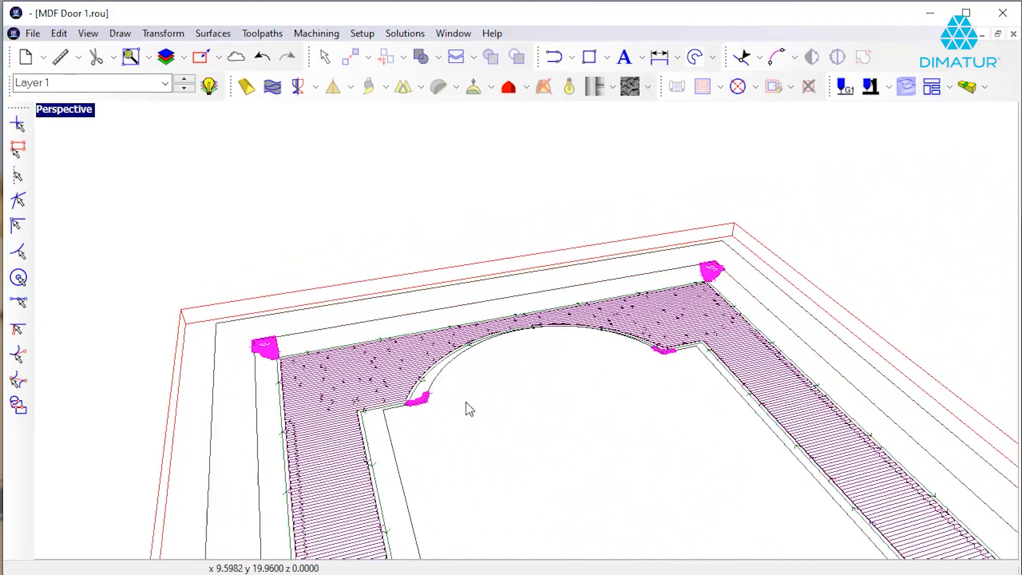
mouse_move(691, 282)
middle_down()
mouse_move(851, 253)
mouse_move(809, 274)
middle_up()
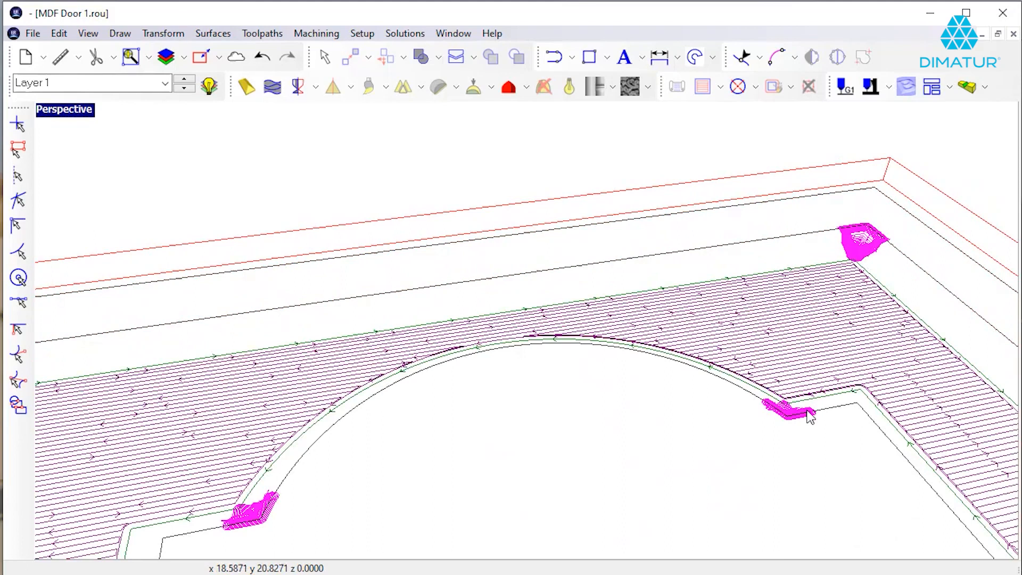
middle_drag(719, 344, 538, 388)
mouse_move(579, 338)
middle_down()
mouse_move(532, 411)
mouse_move(509, 423)
middle_up()
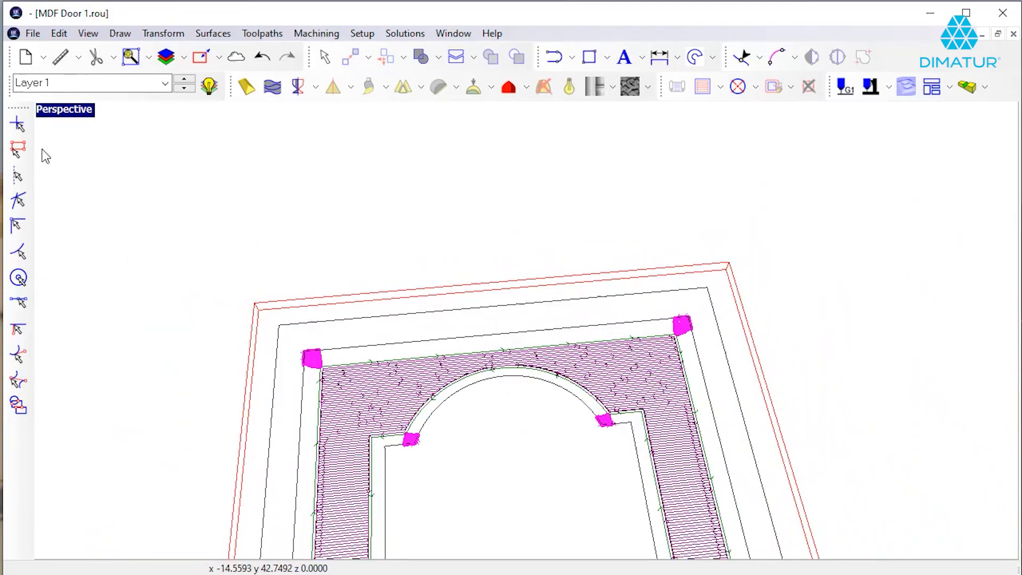
Step: Return to the full-window Top view and review the tools, order and depths in the inner door contours' Hatch Fill settings
double_click(62, 112)
double_click(55, 119)
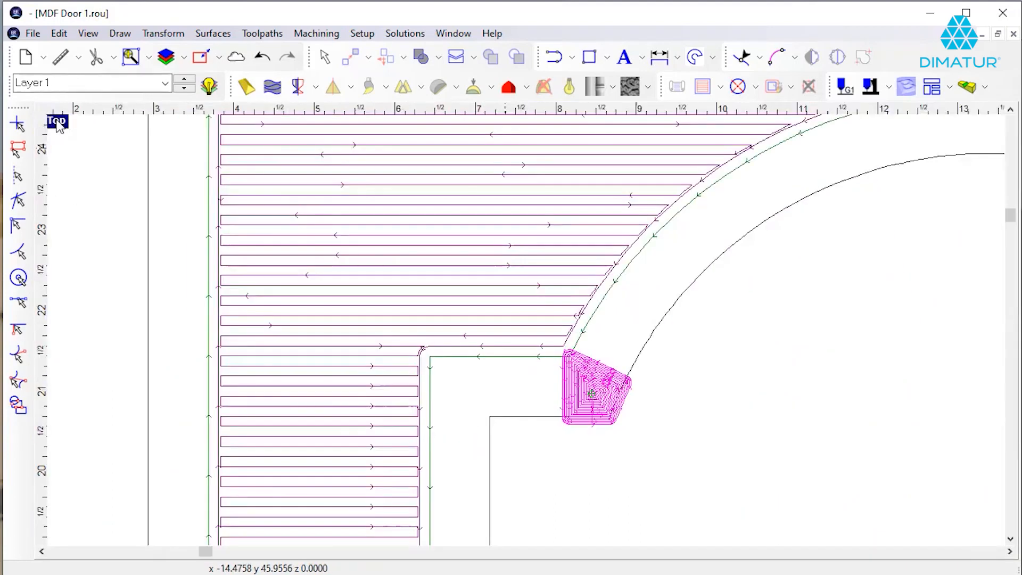
scroll(709, 261, down, 5)
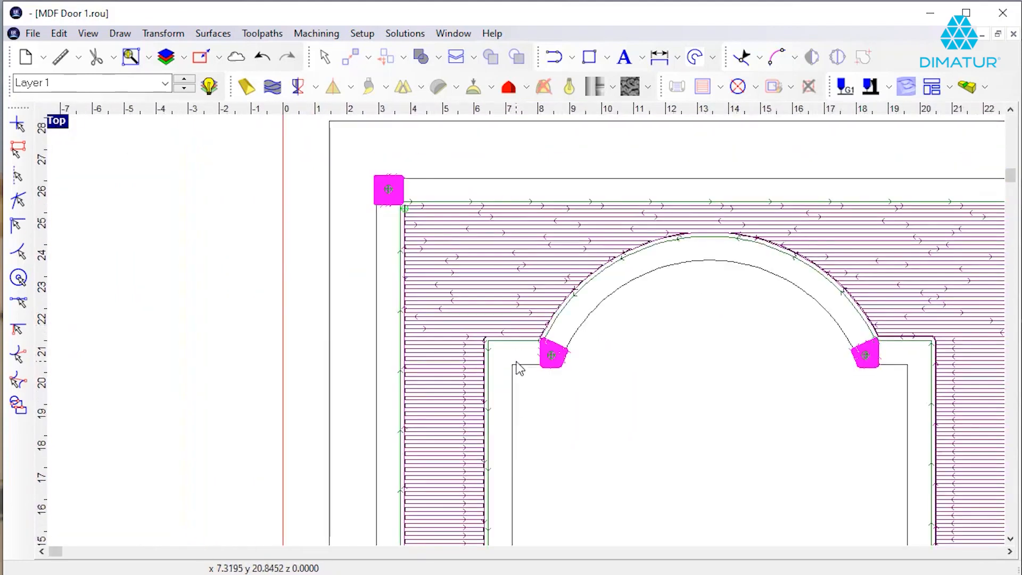
click(650, 178)
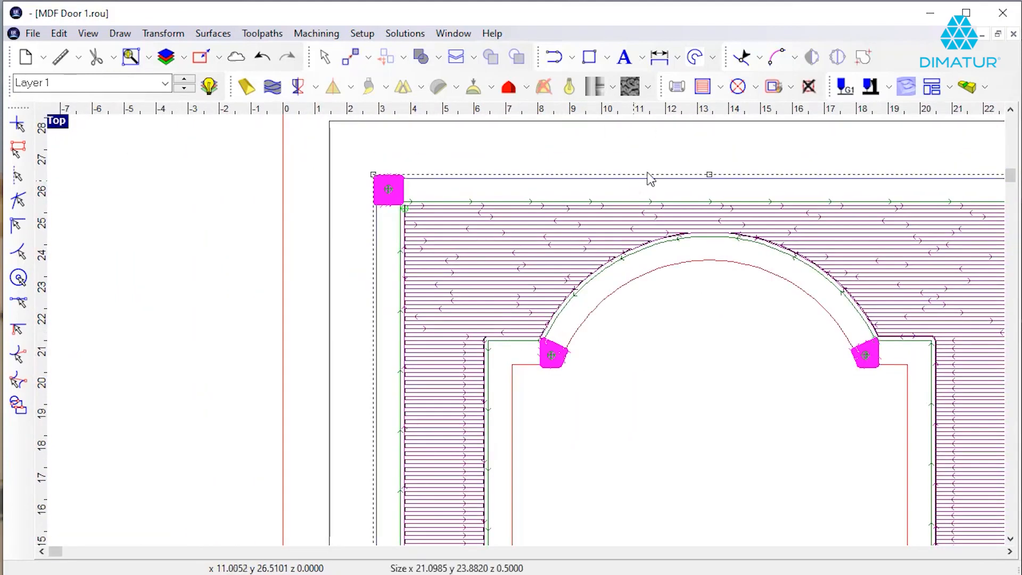
click(702, 87)
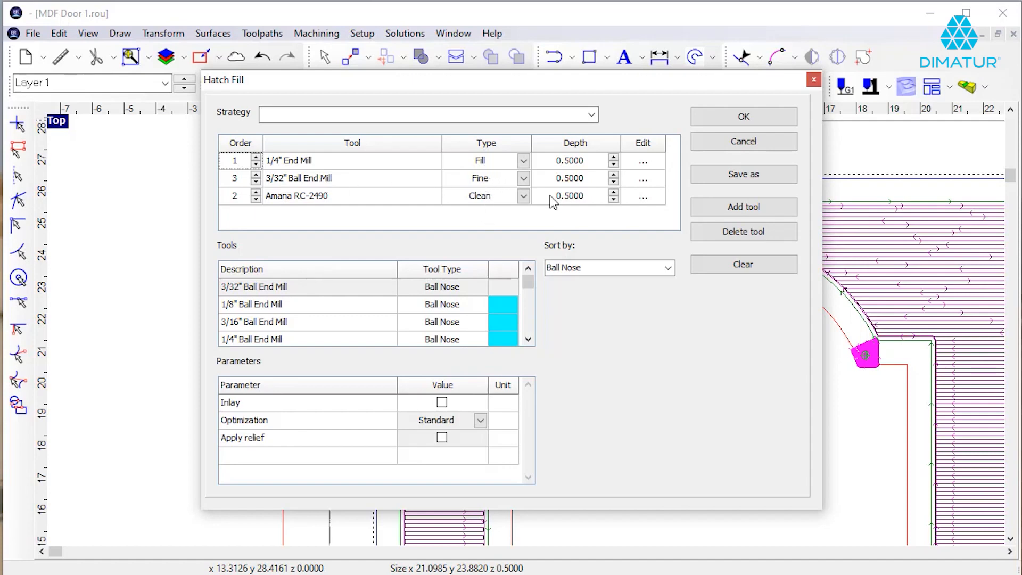
click(714, 144)
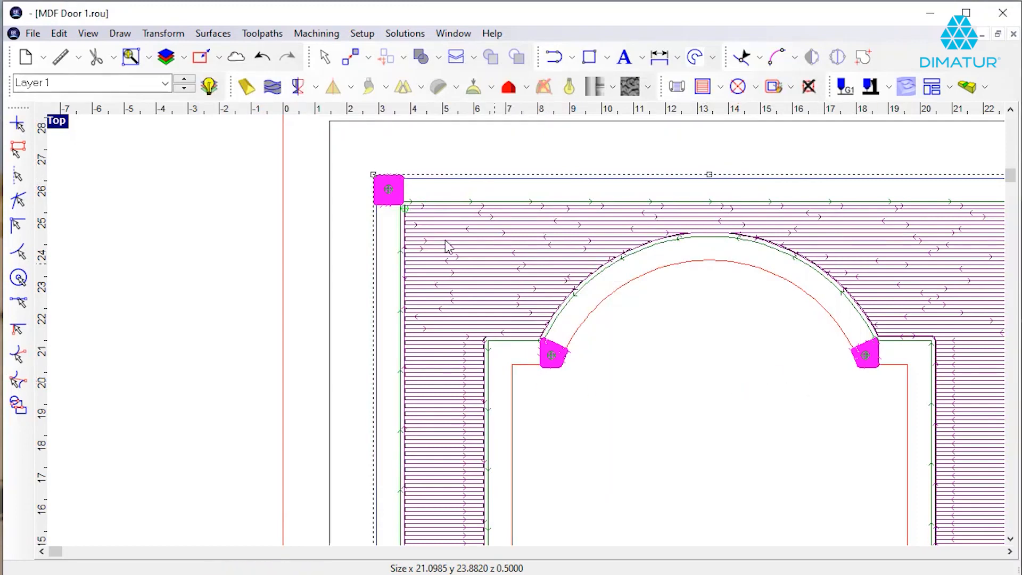
Step: Select the door's outer contour and set up a 3D simulation that uses it as the mask
scroll(721, 337, down, 3)
middle_drag(641, 383, 540, 334)
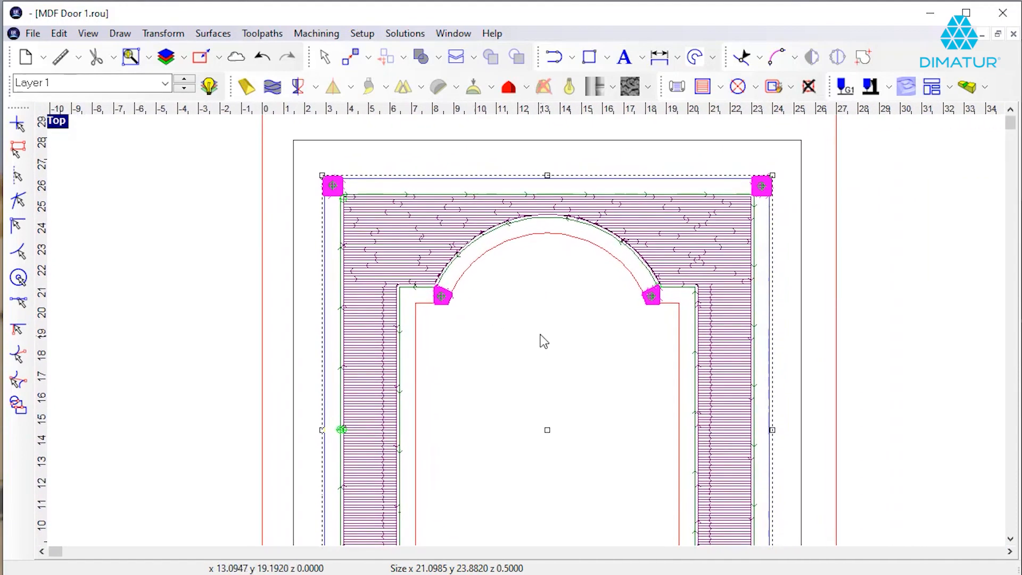
click(568, 141)
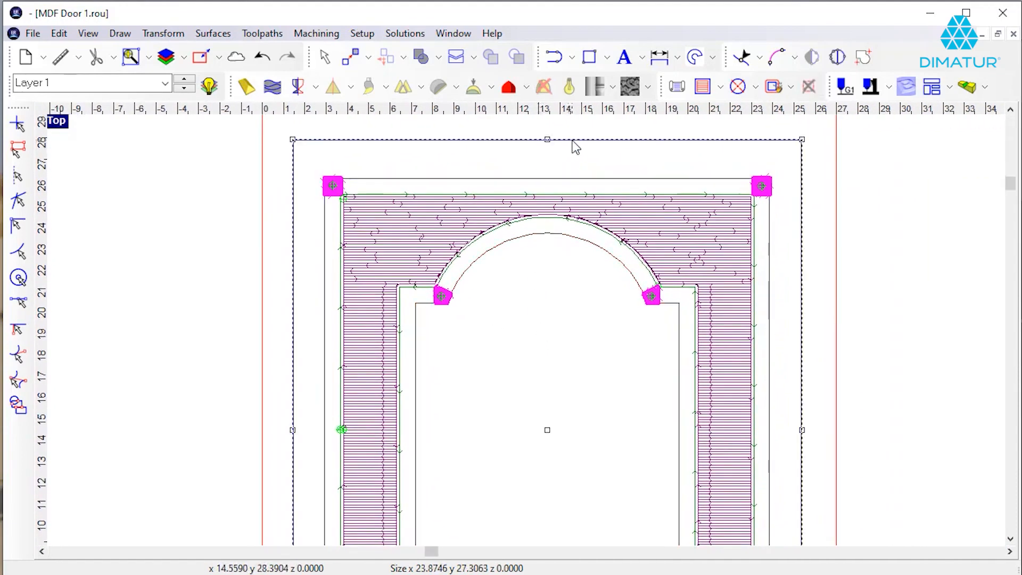
click(966, 91)
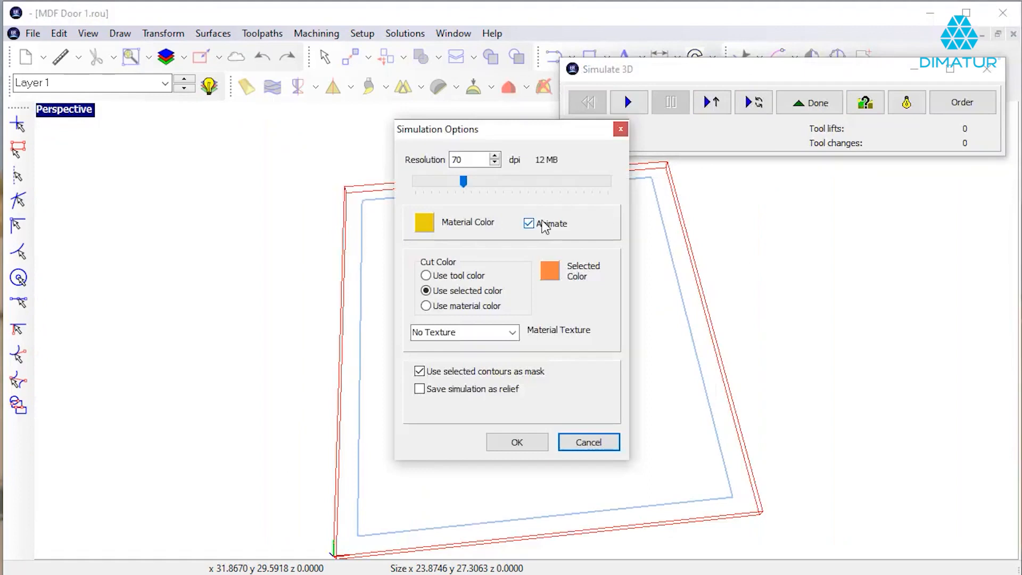
click(516, 442)
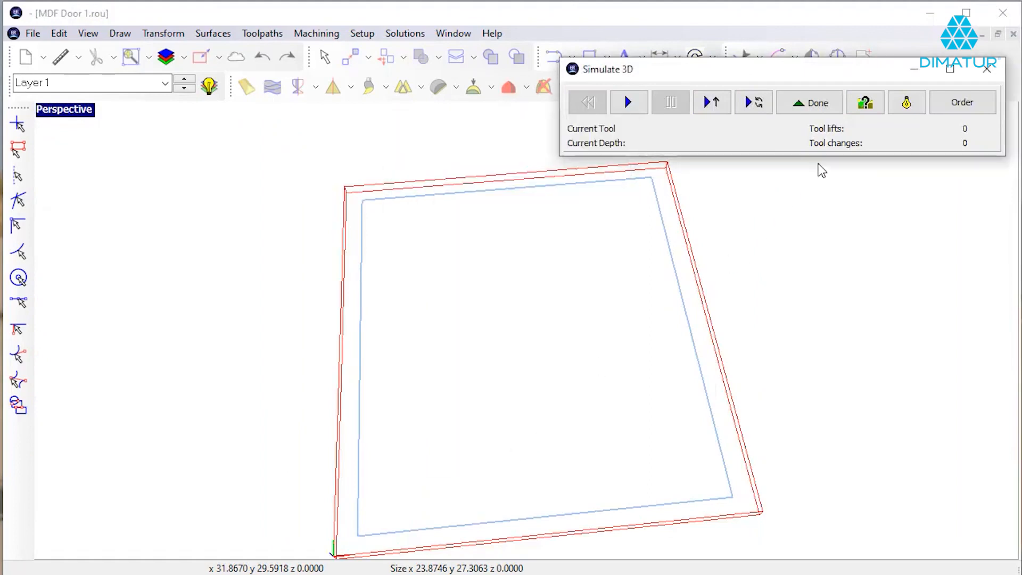
Step: Turn on the simulation's lighting, view the door at an angle and run the full toolpath simulation
click(907, 103)
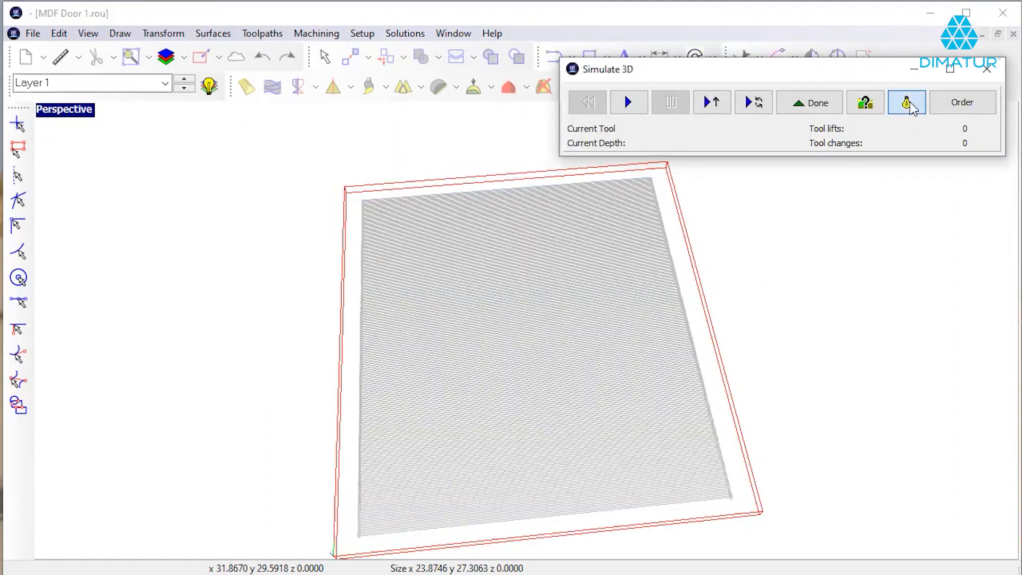
drag(406, 363, 594, 294)
drag(479, 359, 625, 226)
click(643, 103)
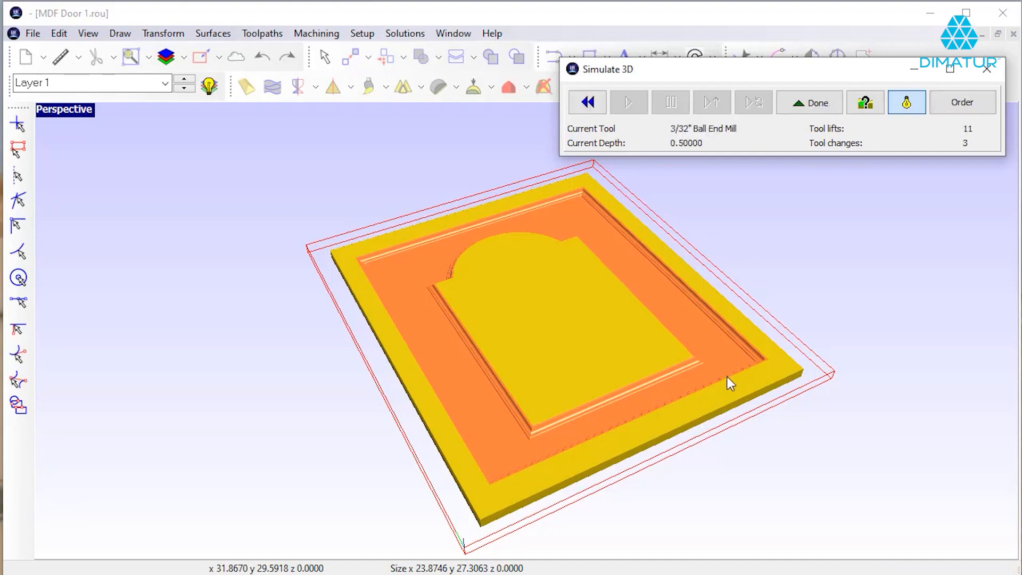
Step: Examine the simulated door up close at the arch corner and the frame's inner corner
drag(452, 353, 556, 501)
drag(484, 425, 591, 378)
scroll(732, 360, up, 5)
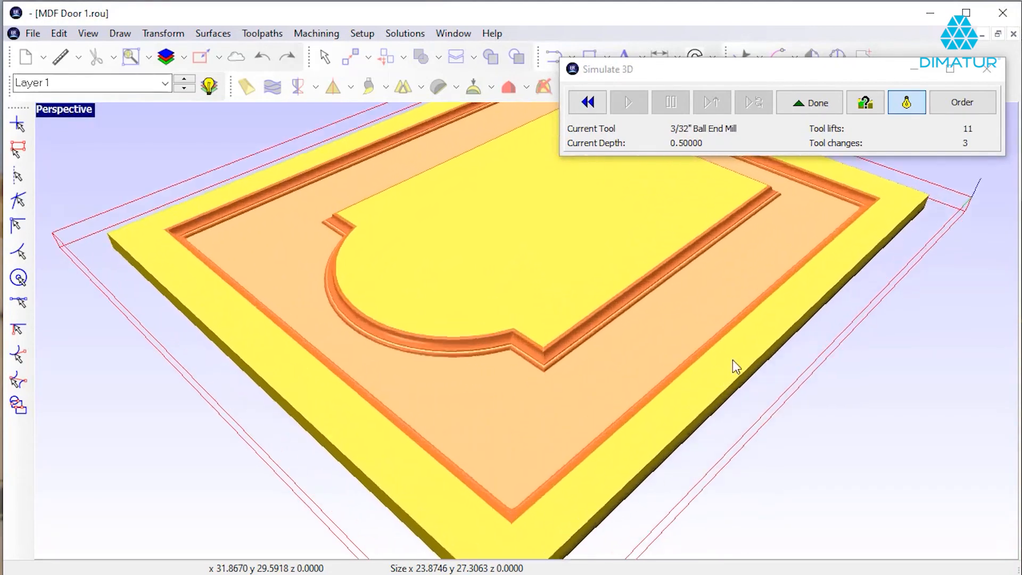
scroll(703, 371, down, 1)
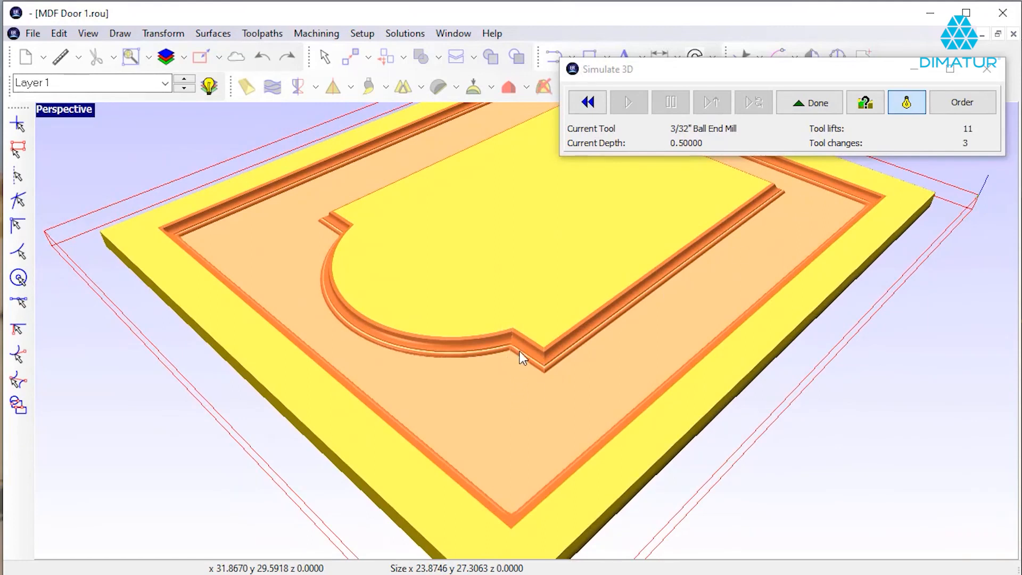
drag(717, 391, 602, 434)
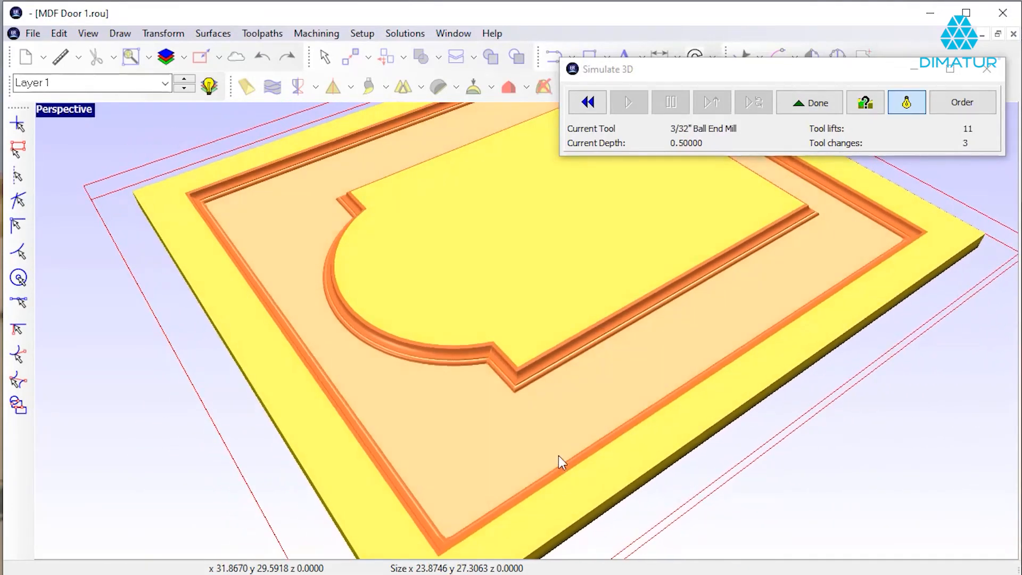
middle_drag(504, 465, 522, 410)
scroll(533, 415, up, 3)
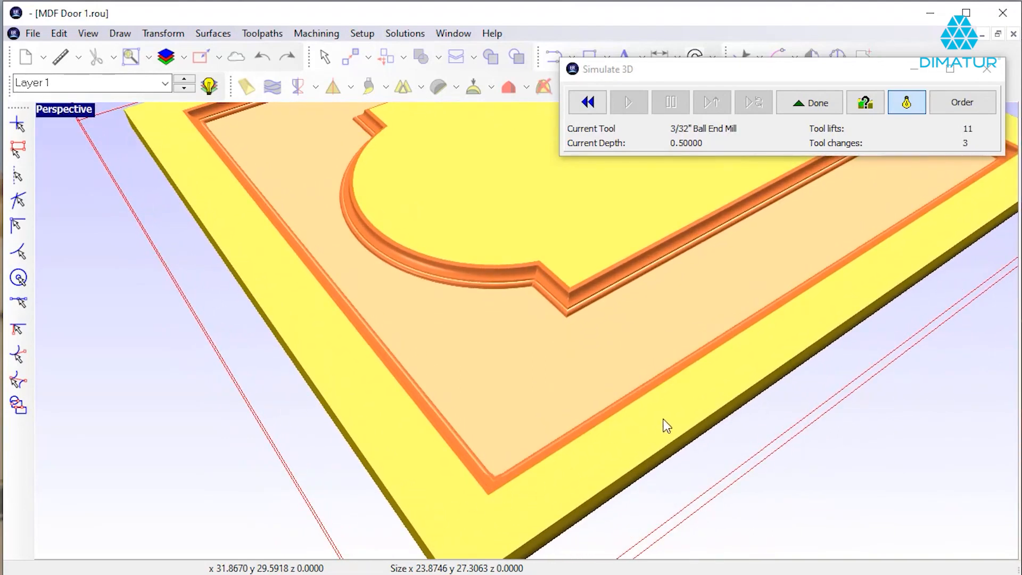
Step: Examine the simulated door from the front, including the arched panel, its profile and the surrounding frame
mouse_move(736, 301)
middle_down()
mouse_move(554, 318)
mouse_move(300, 366)
middle_up()
middle_drag(650, 381, 321, 395)
middle_drag(519, 346, 322, 378)
middle_drag(552, 327, 535, 296)
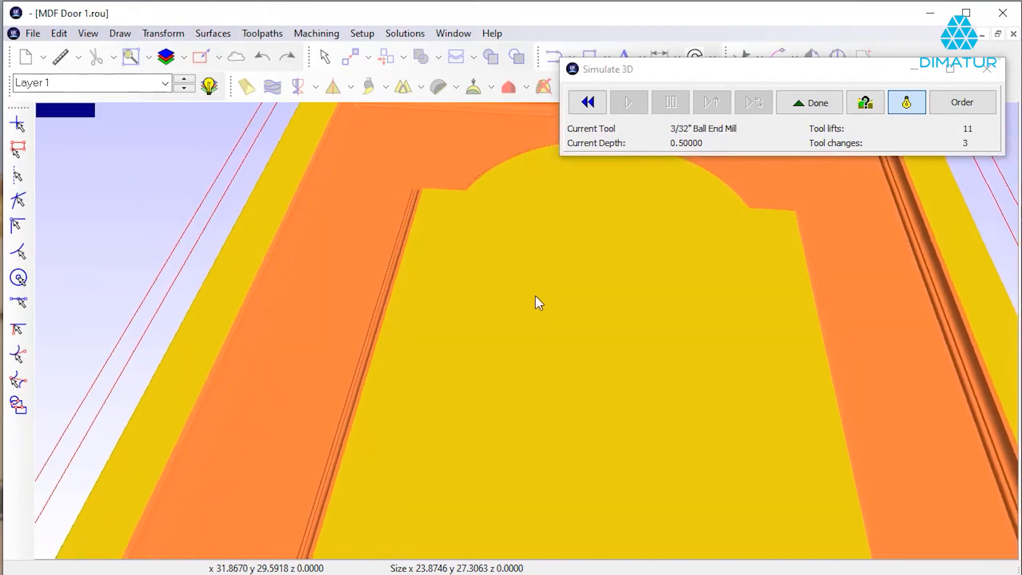
scroll(609, 342, down, 5)
scroll(564, 345, down, 1)
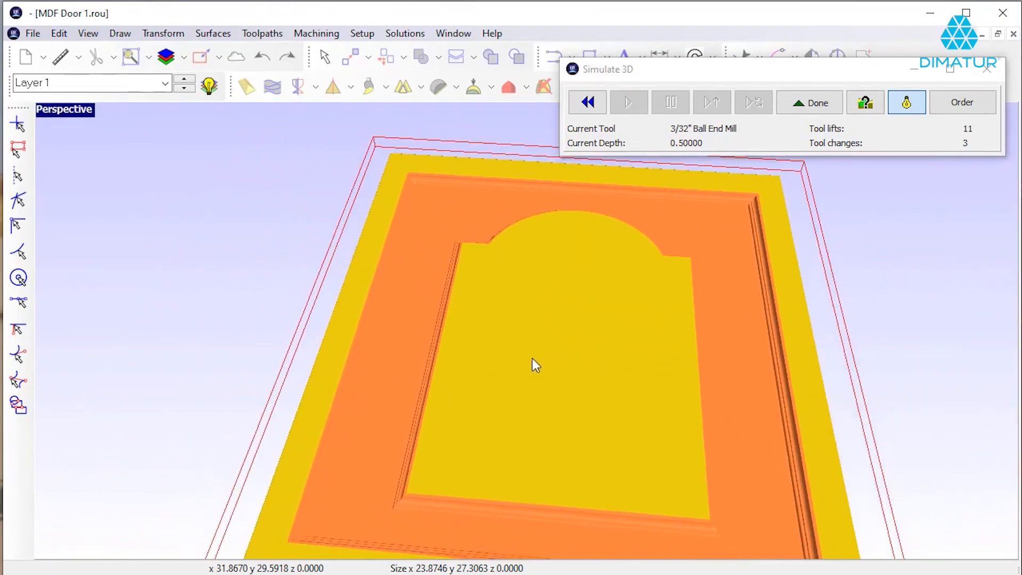
middle_drag(552, 356, 621, 476)
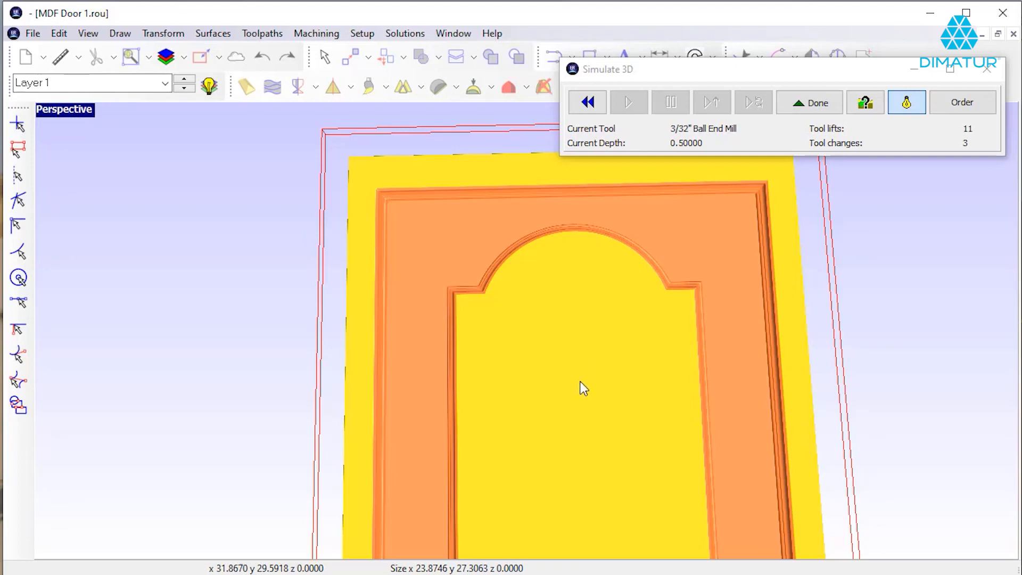
middle_drag(579, 380, 577, 352)
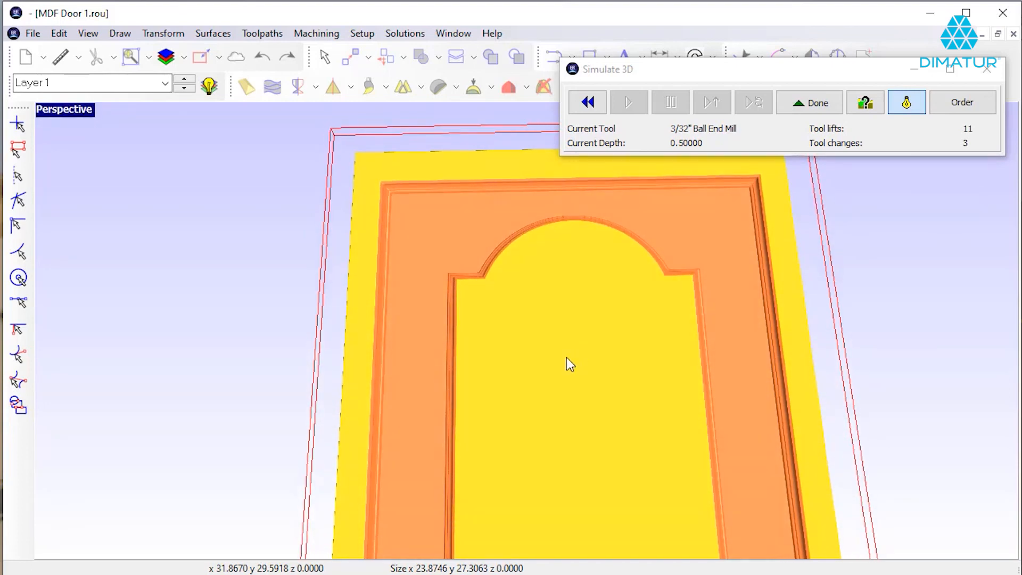